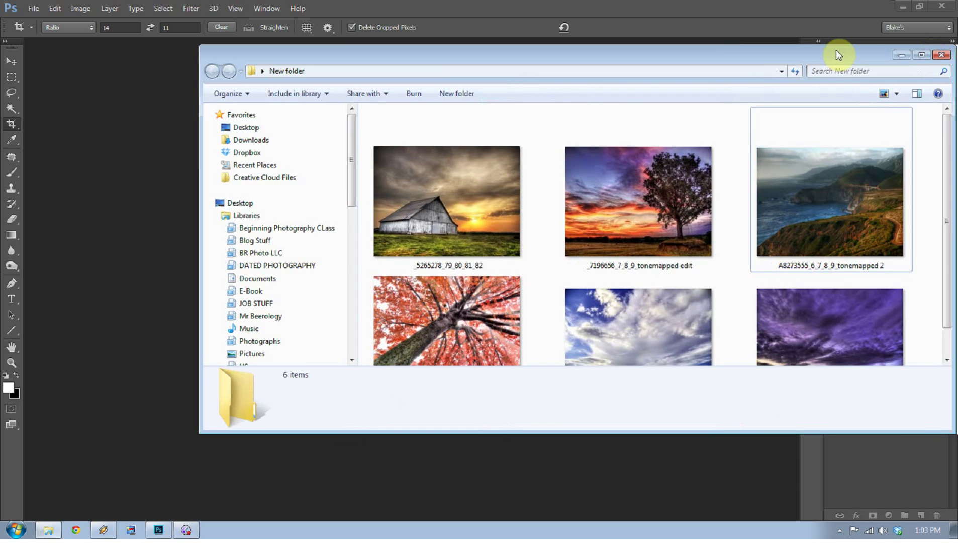
Examine the landscape photos in New folder, selecting the barn, tree, coast, autumn and cloudy skyline images to compare their details.
drag(836, 53, 653, 81)
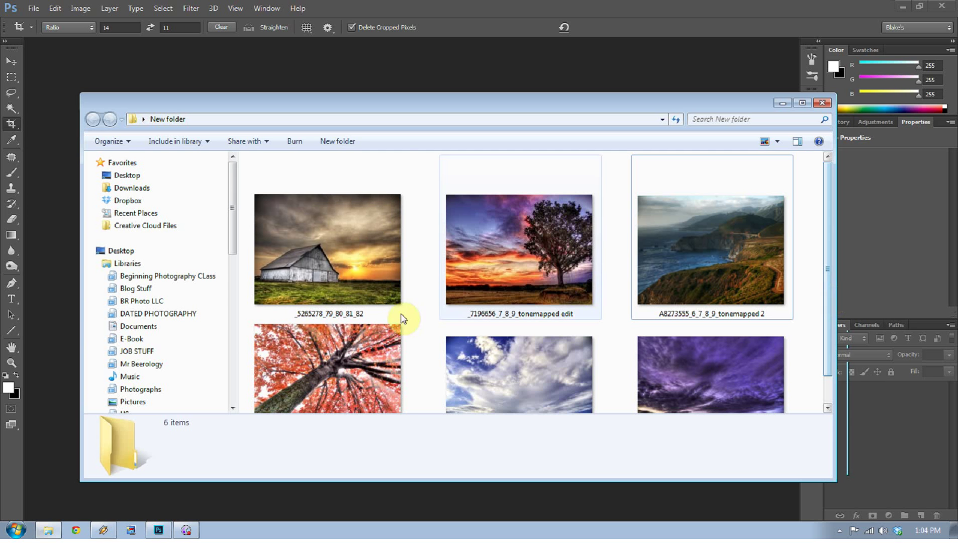
click(374, 356)
click(372, 192)
click(598, 248)
click(743, 248)
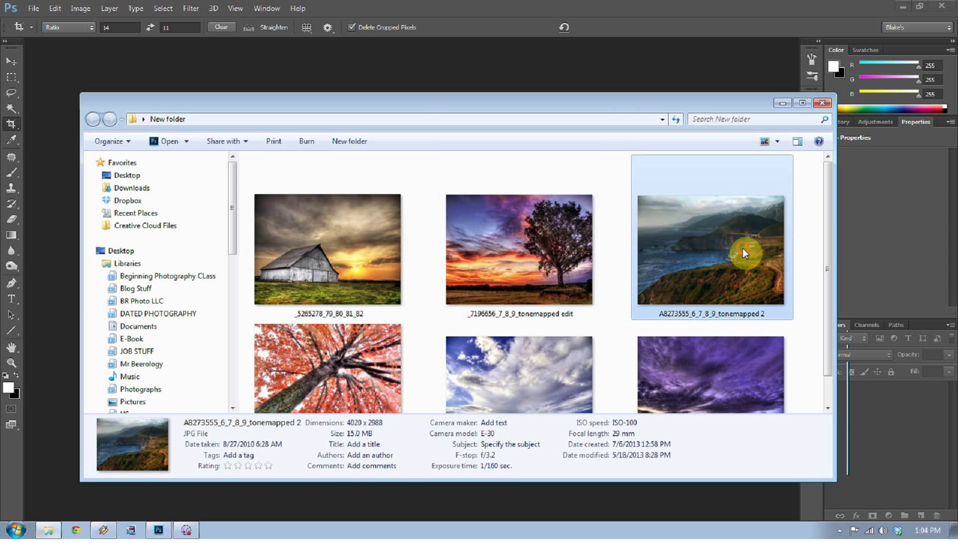
click(402, 242)
ctrl+click(363, 355)
ctrl+click(519, 225)
ctrl+click(674, 248)
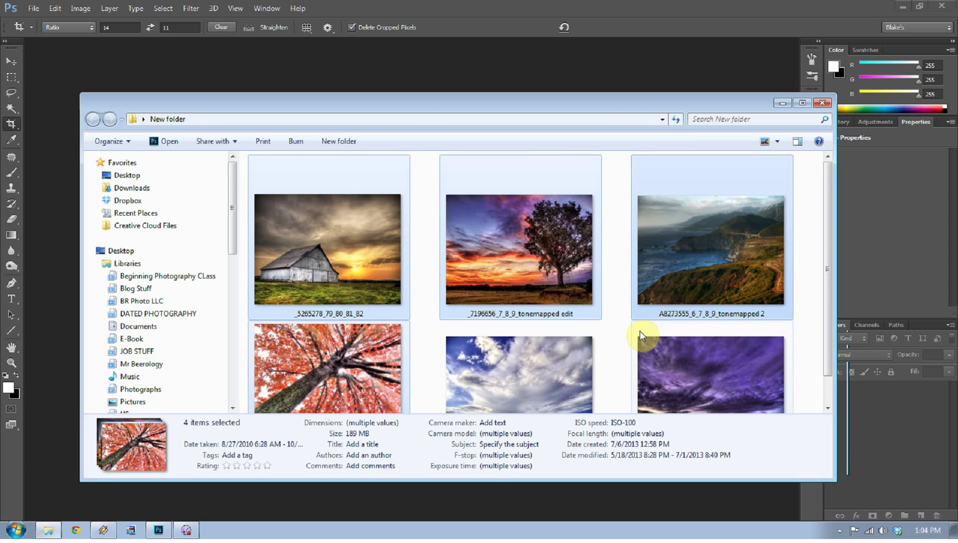
scroll(635, 334, down, 1)
ctrl+click(677, 325)
click(504, 352)
key(Right)
key(Left)
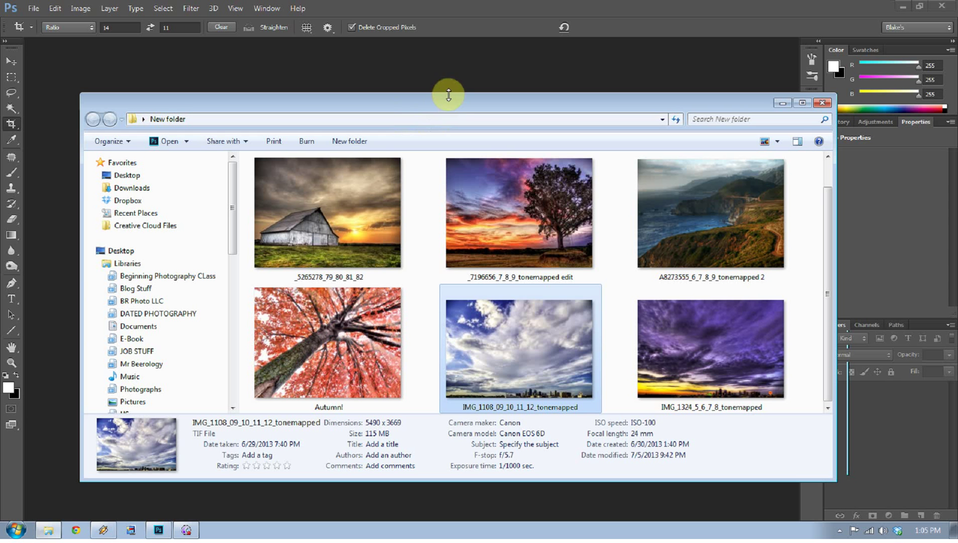
Open the barn photo _5265278_79_80_81_82 from the folder in Photoshop, leaving the Camera Raw adjustments at their defaults.
drag(442, 103, 957, 58)
drag(949, 400, 447, 194)
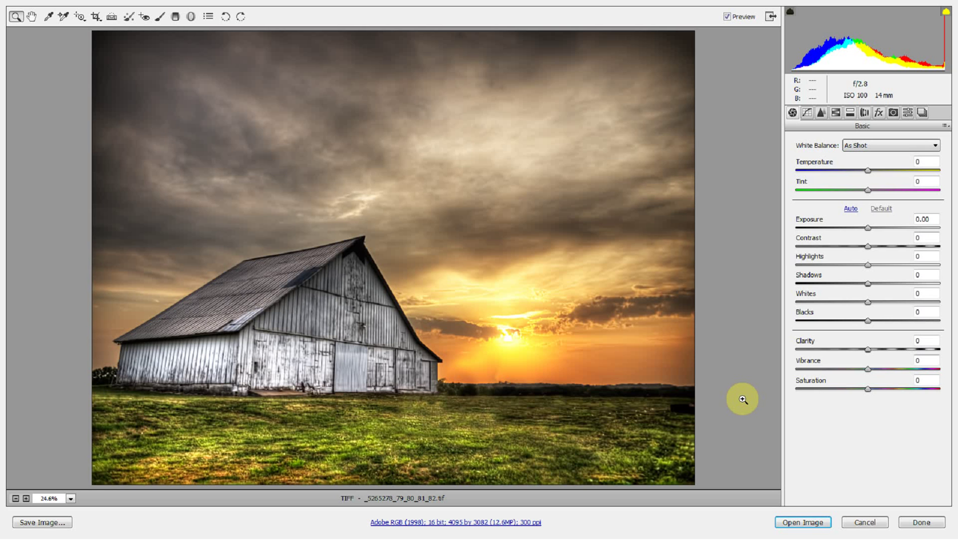
click(812, 523)
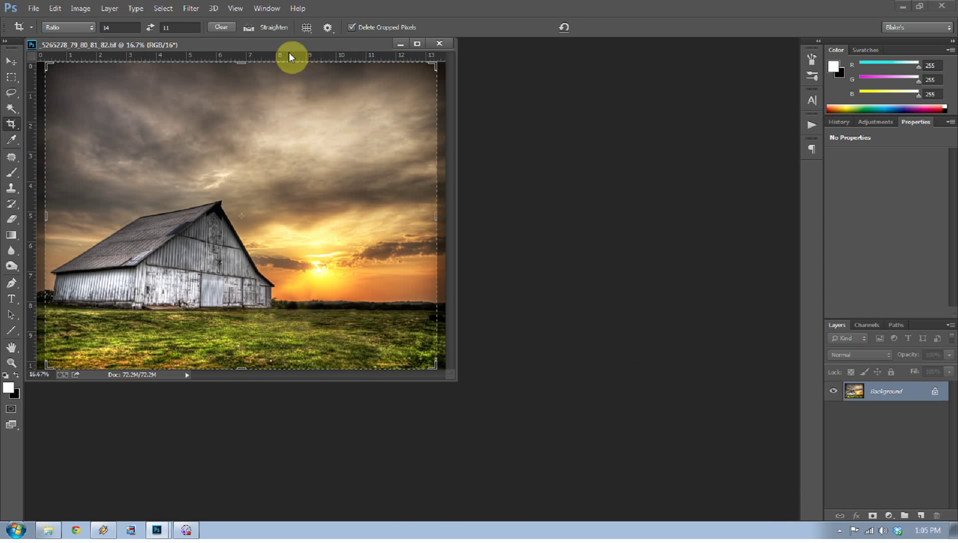
Clear the crop ratio's width and height values and cancel the pending crop on the barn photo.
click(181, 28)
key(BackSpace)
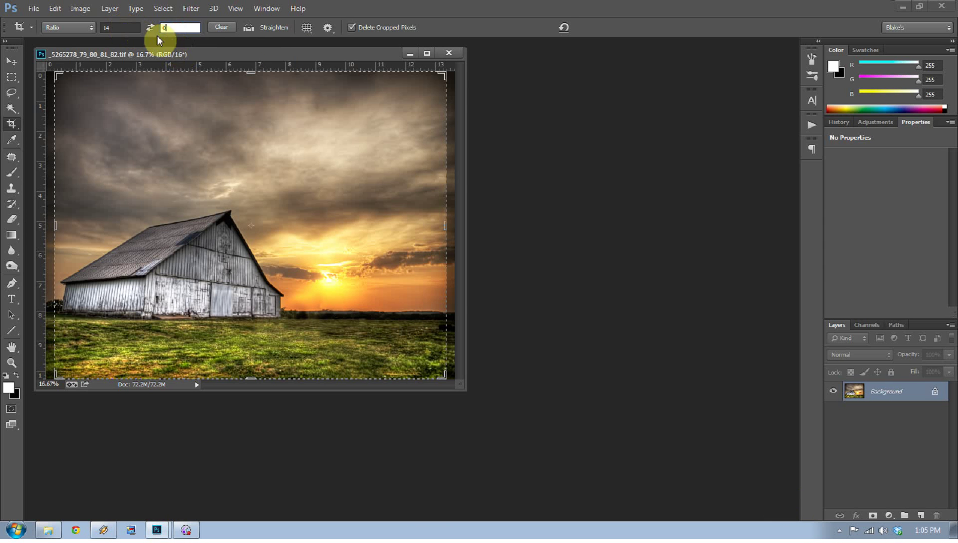
click(122, 25)
click(262, 180)
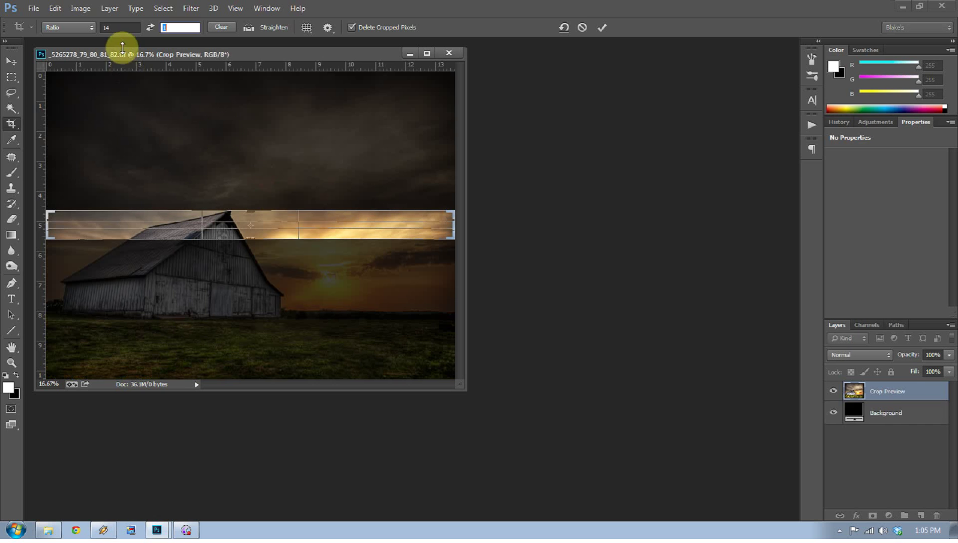
text(0)
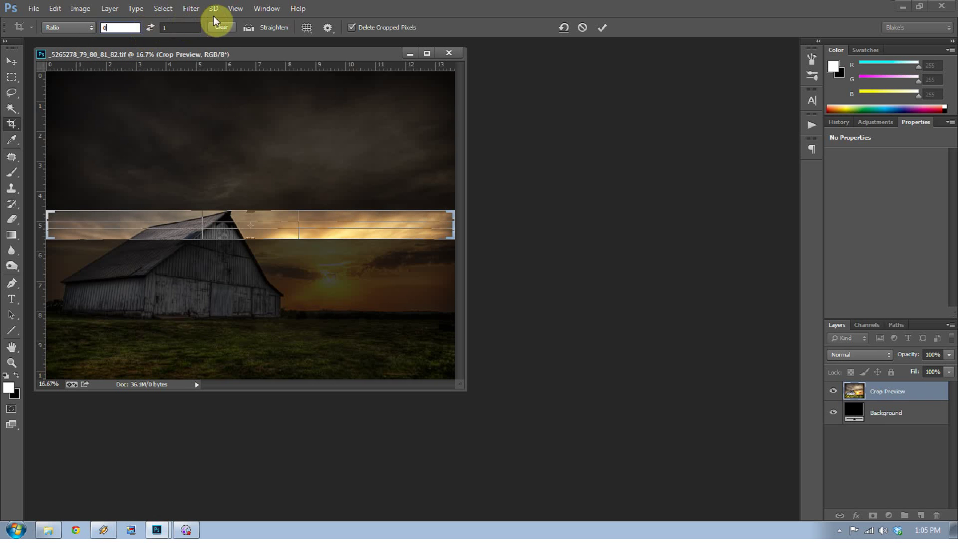
click(221, 26)
click(253, 180)
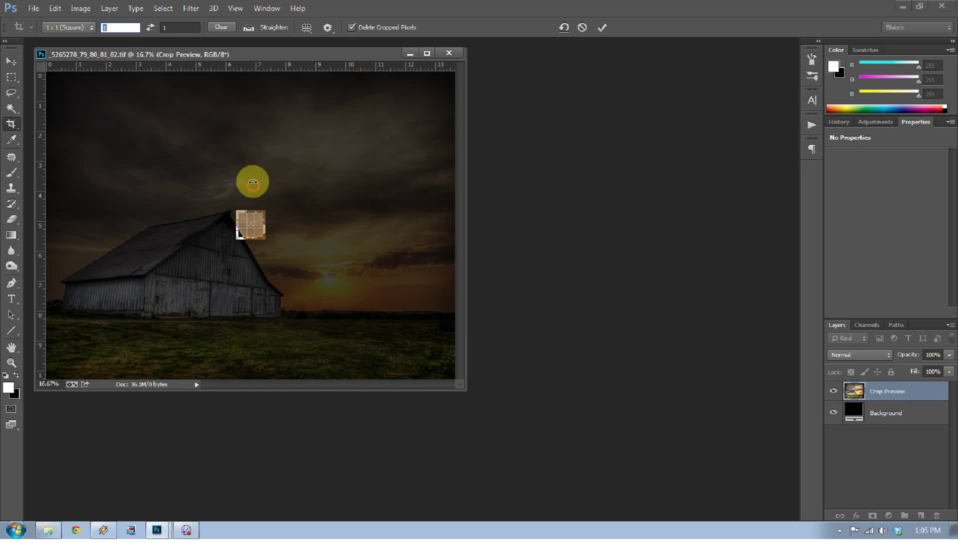
click(218, 28)
drag(205, 60, 298, 69)
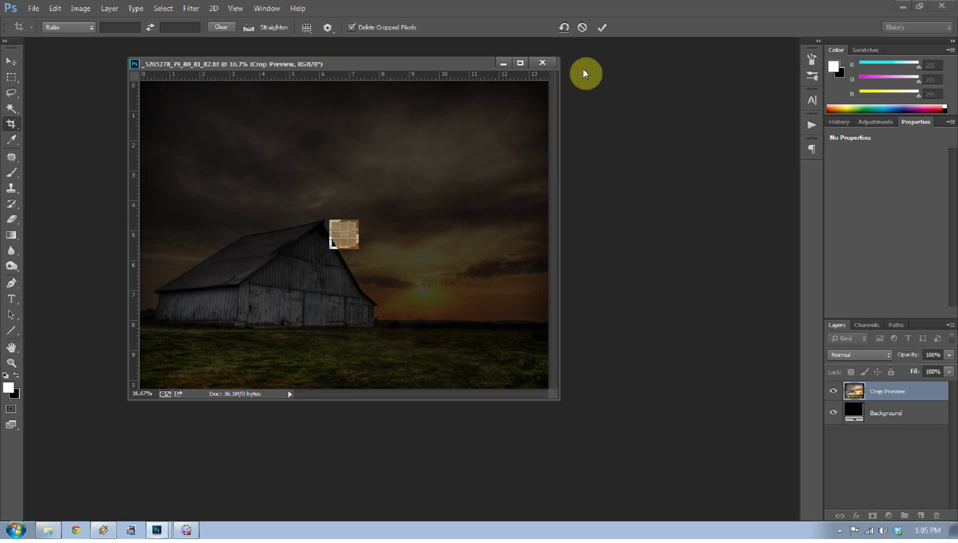
click(582, 28)
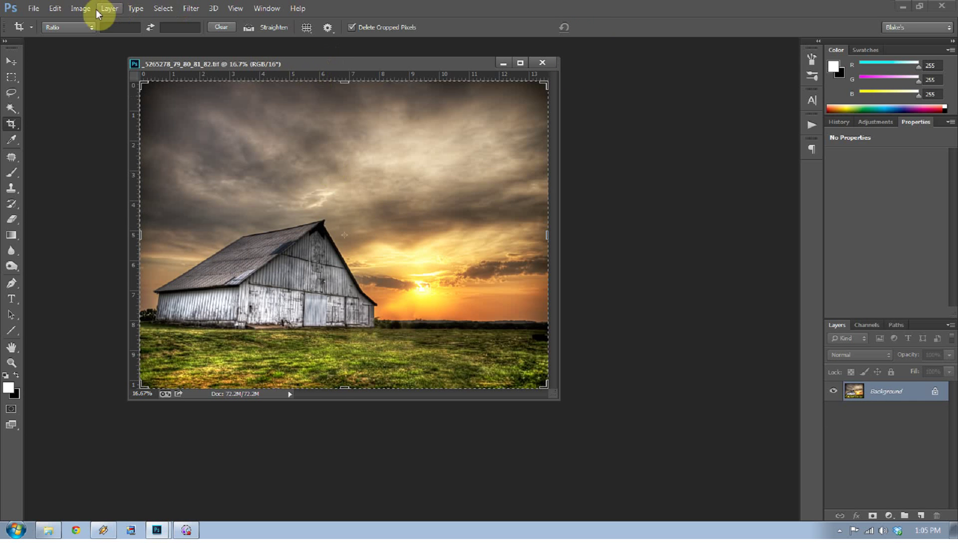
Open the Image Size settings and keep resampling enabled with Bicubic Smoother (enlargement).
click(80, 8)
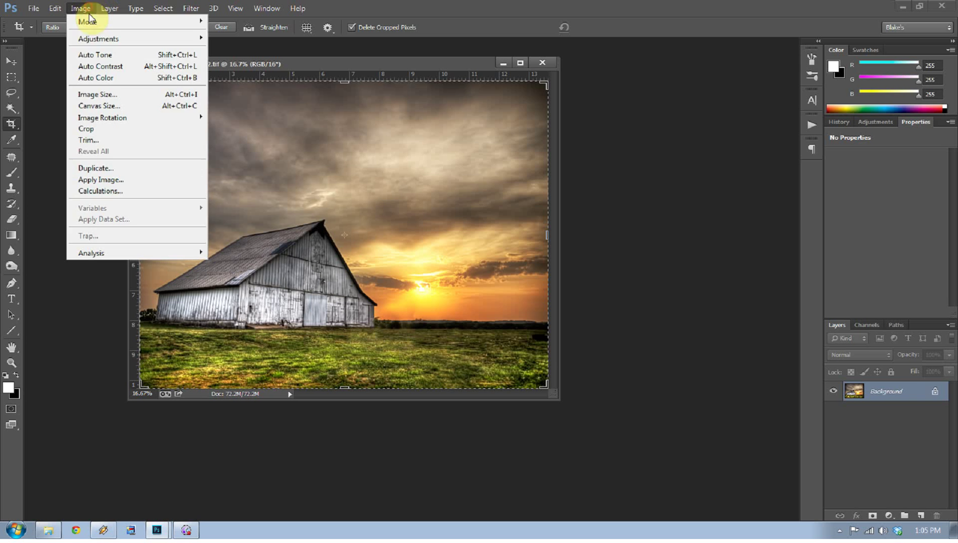
click(96, 93)
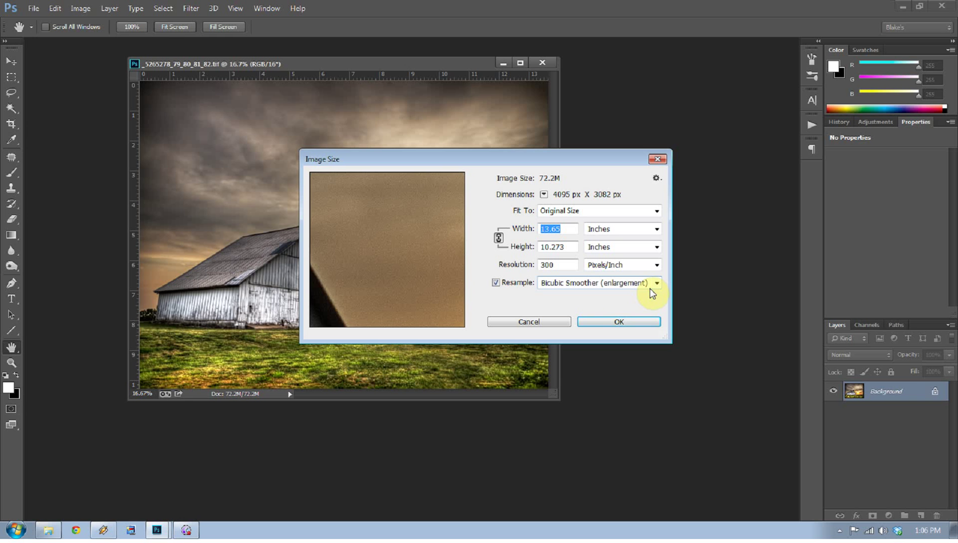
click(496, 283)
click(496, 282)
click(657, 283)
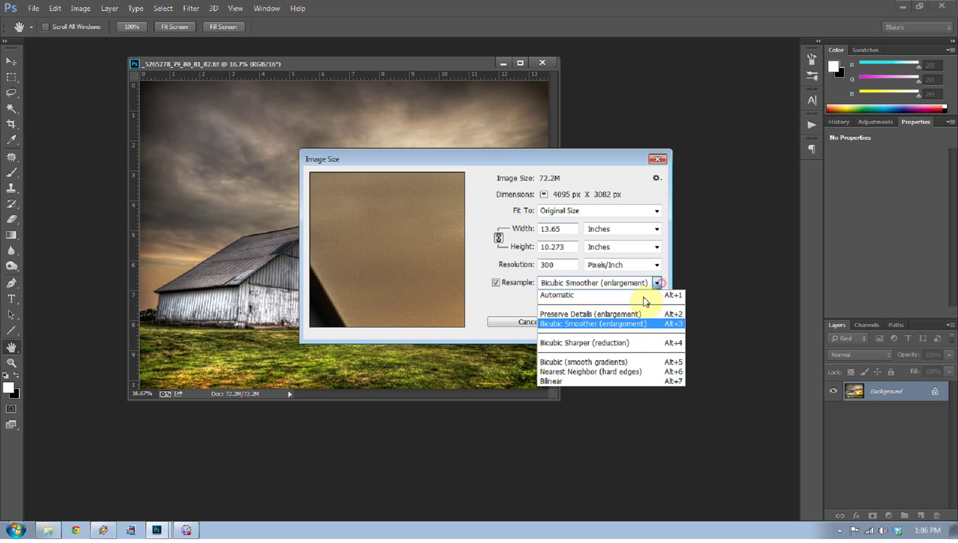
click(577, 326)
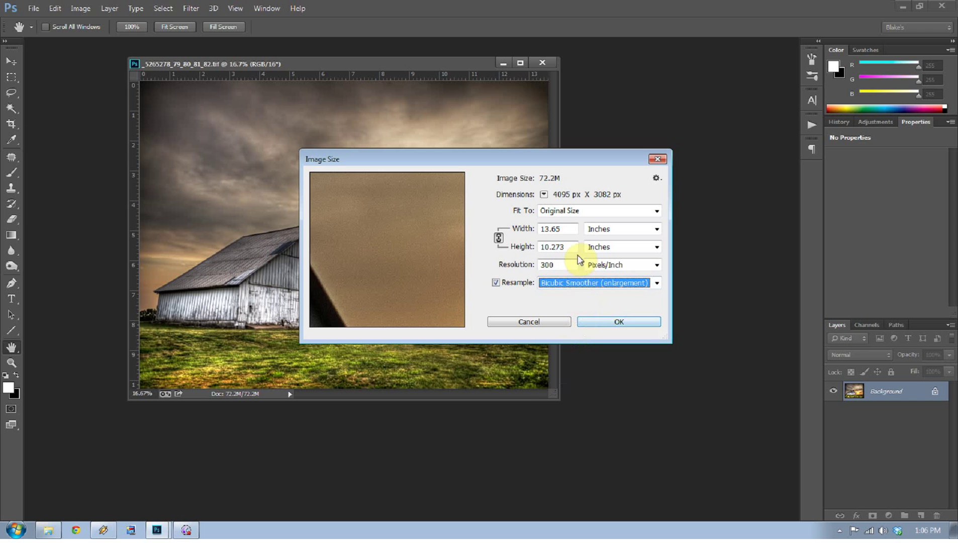
Try a width of 14 inches, a height of 11 inches, and 14 inches wide again with the proportions linked.
double_click(568, 229)
text(1)
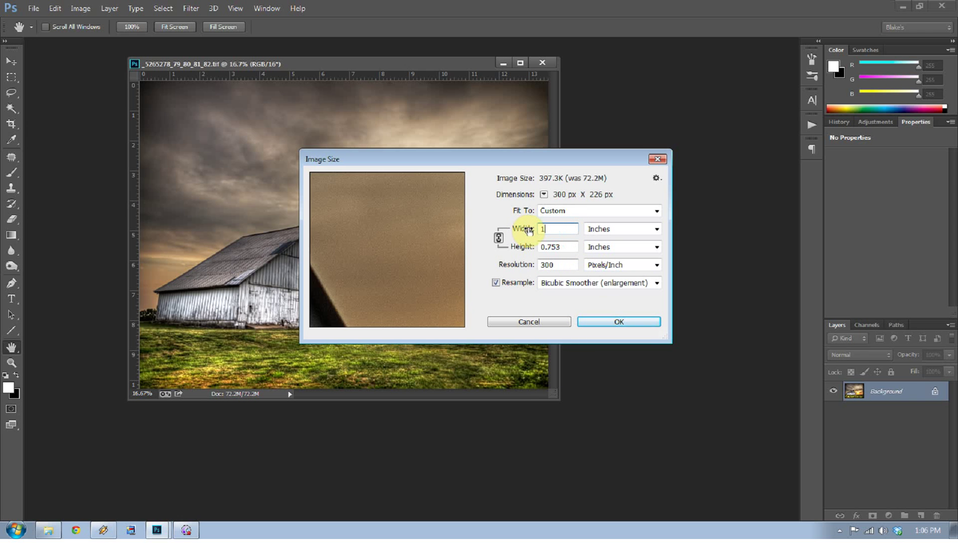
text(4)
double_click(569, 246)
text(11)
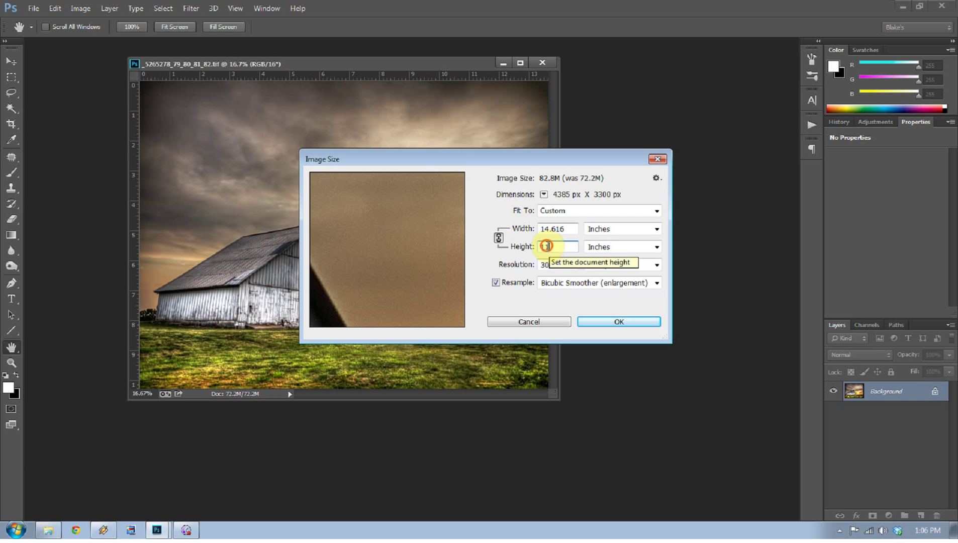
double_click(550, 247)
double_click(566, 230)
text(14)
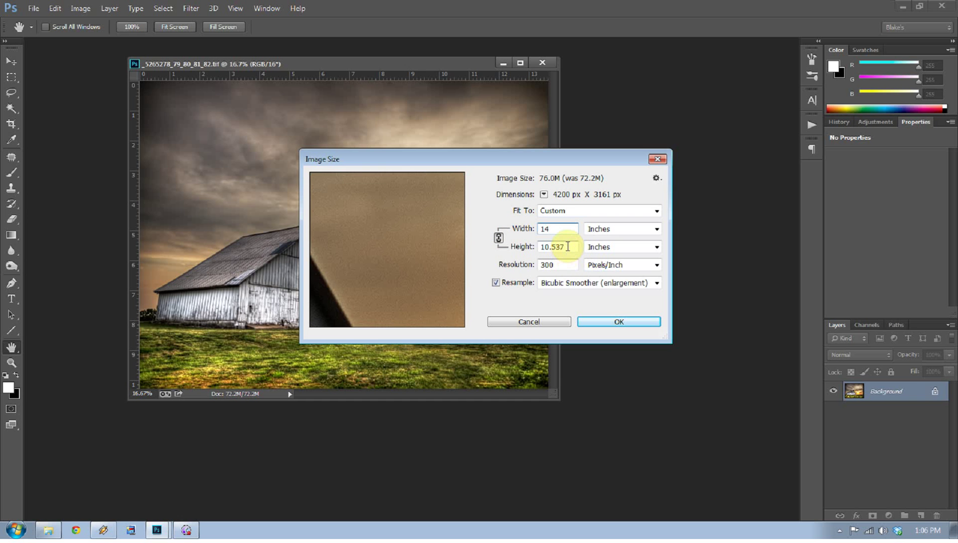
Resize the barn photo to a height of 11 inches with linked proportions at 300 pixels/inch.
double_click(567, 246)
text(11)
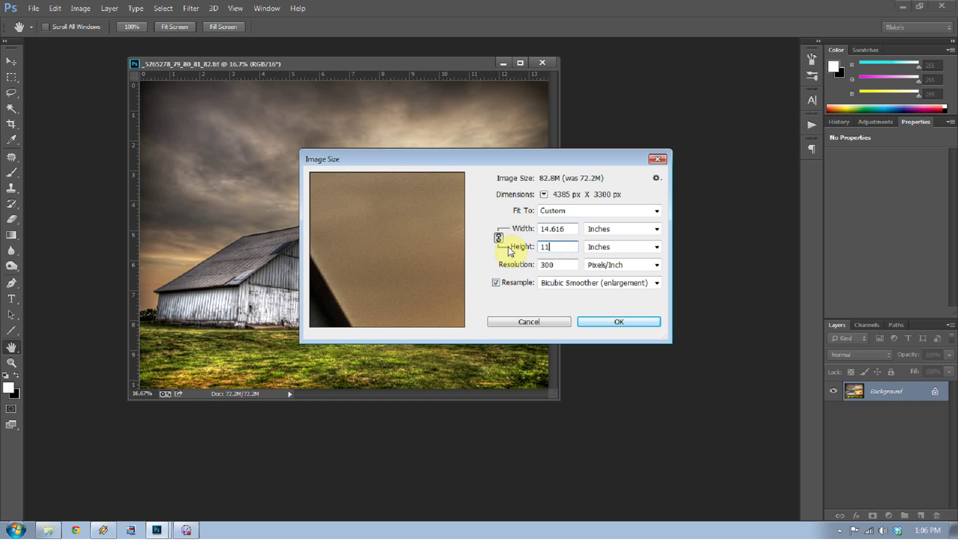
click(592, 324)
Activate the Crop tool and apply the 1 : 1 (Square) aspect ratio to the barn photo.
key(c)
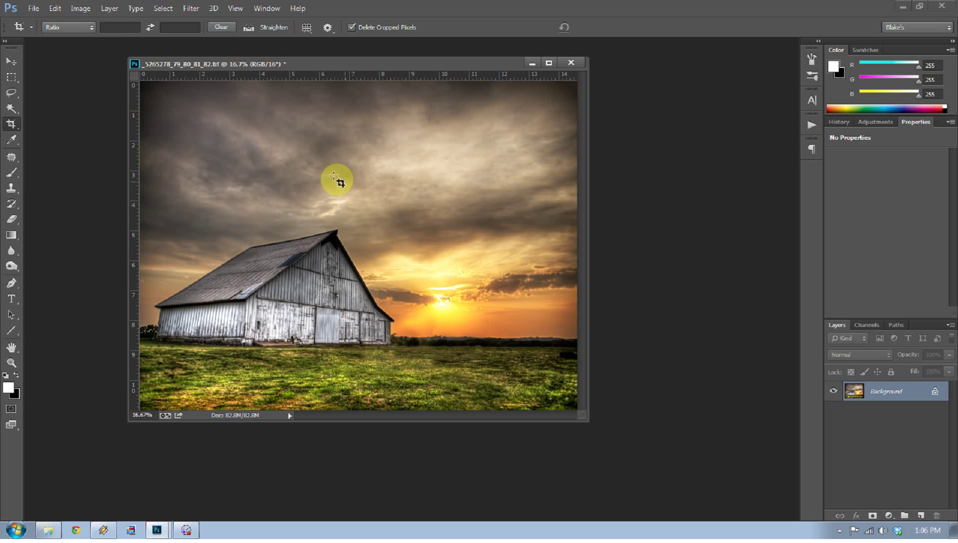
click(93, 28)
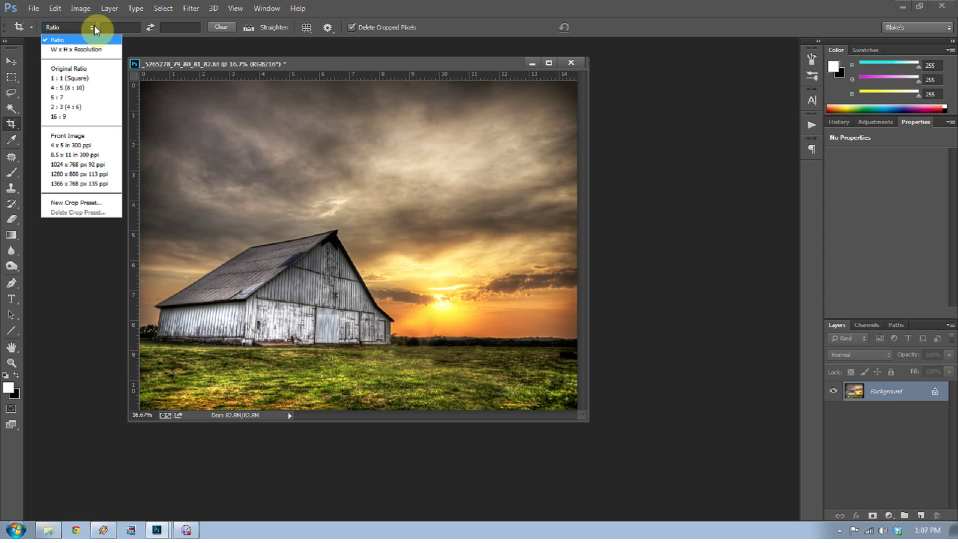
click(16, 129)
click(15, 131)
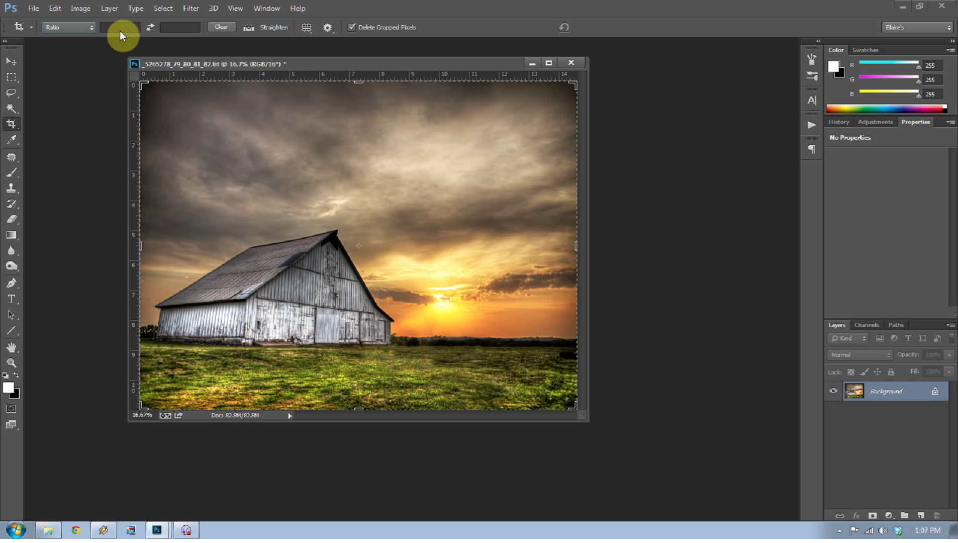
click(93, 29)
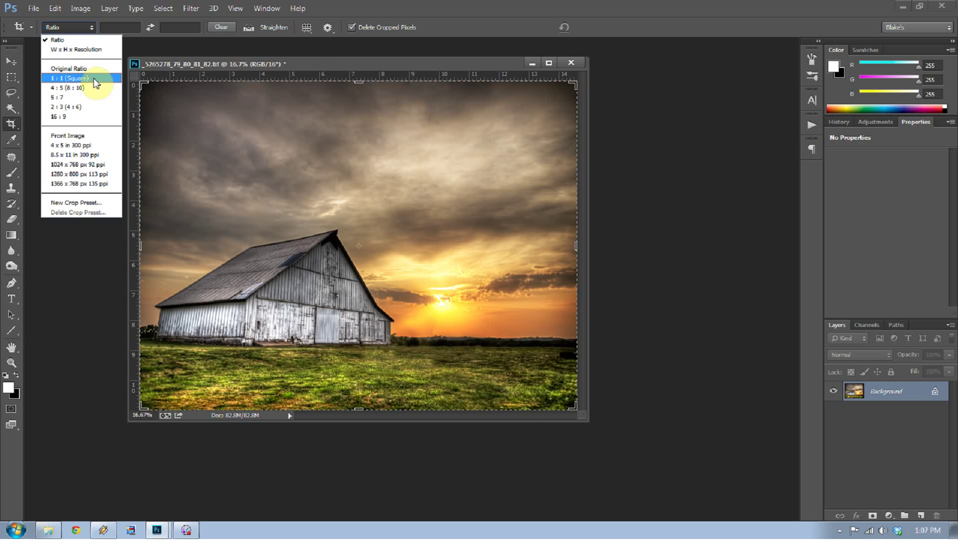
click(94, 79)
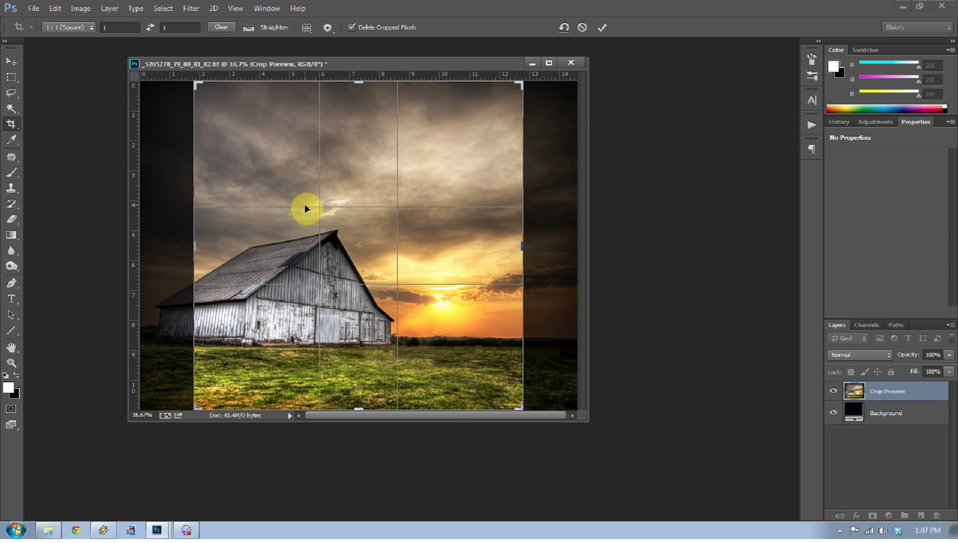
Set the crop ratio to 11 by 14, swap it to 14 by 11, and position the photo within the frame.
click(134, 28)
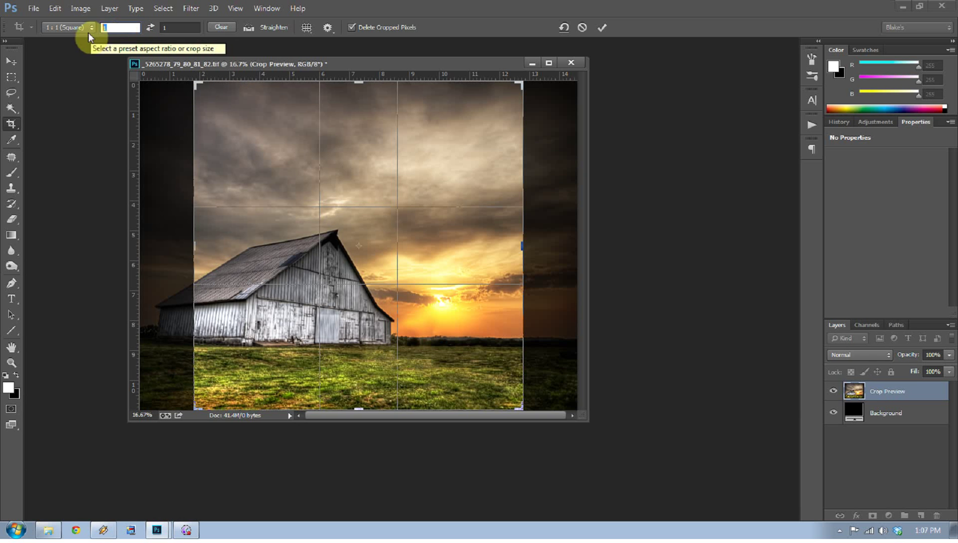
text(1)
click(176, 27)
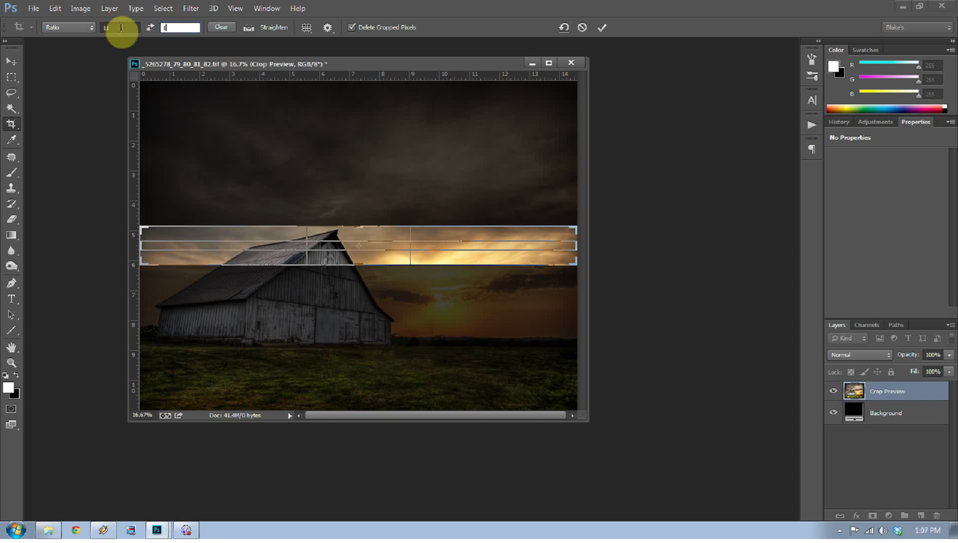
text(4)
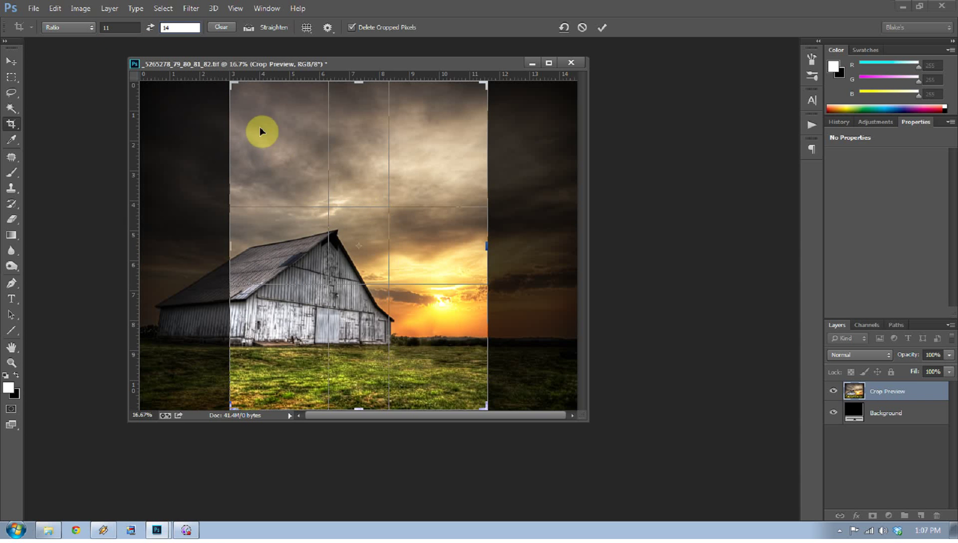
click(149, 28)
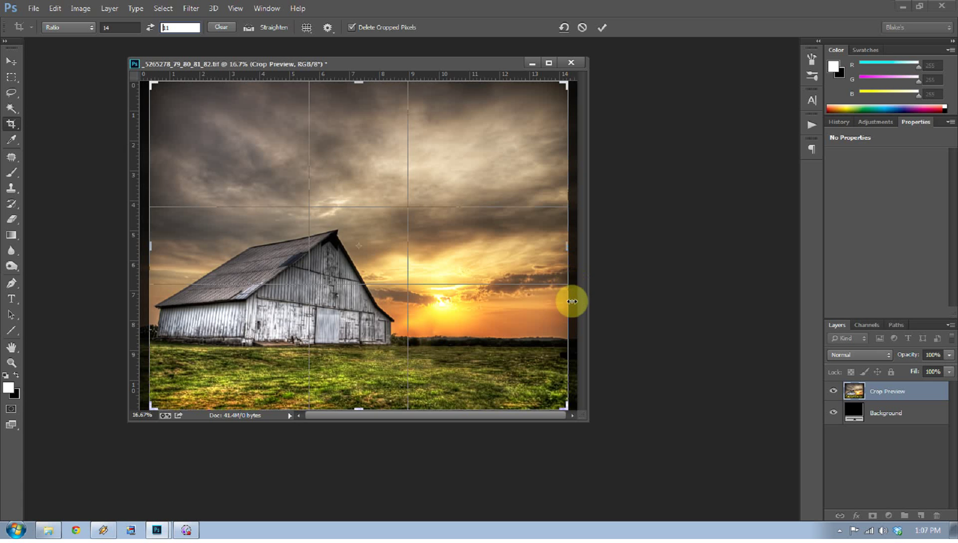
drag(209, 251, 206, 251)
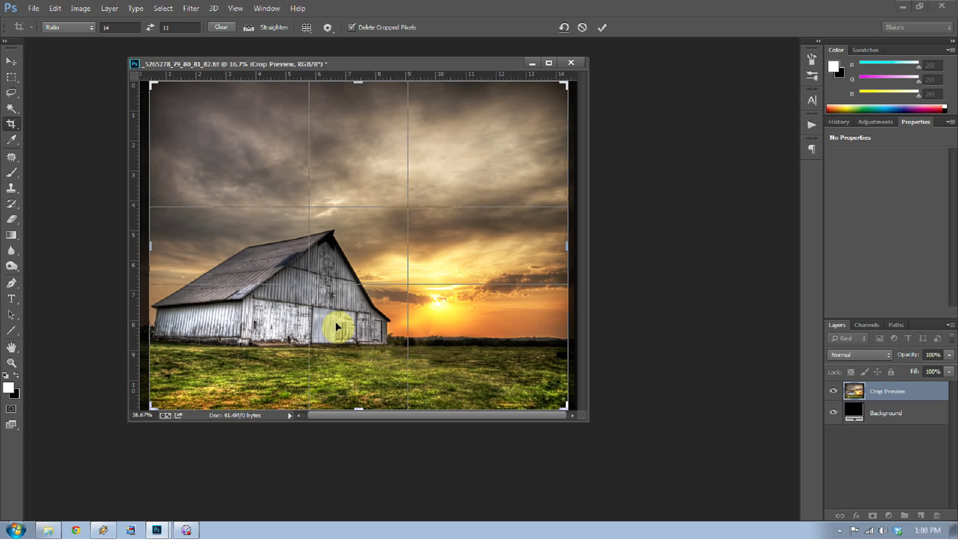
drag(254, 268, 256, 270)
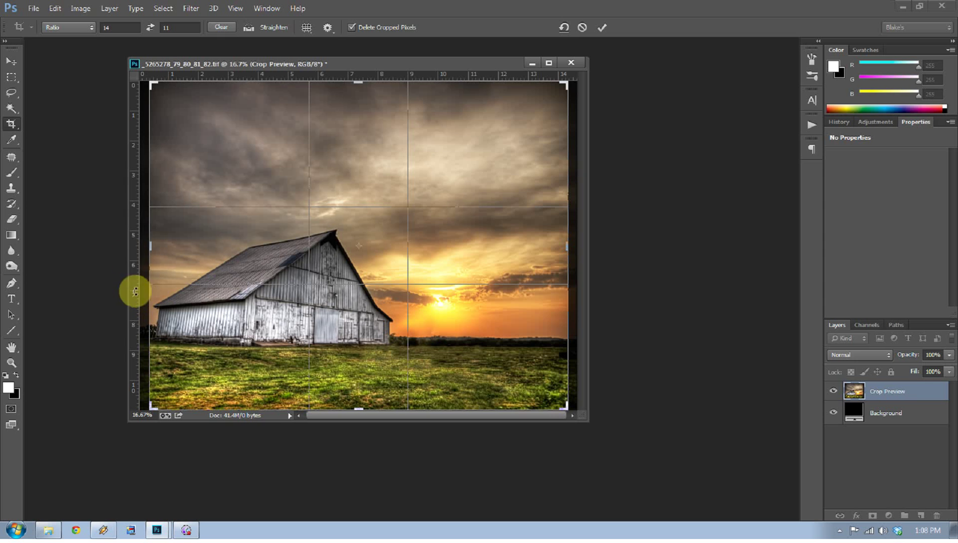
Try a red (ff0000) crop shield colour and return it to black (000000).
click(328, 28)
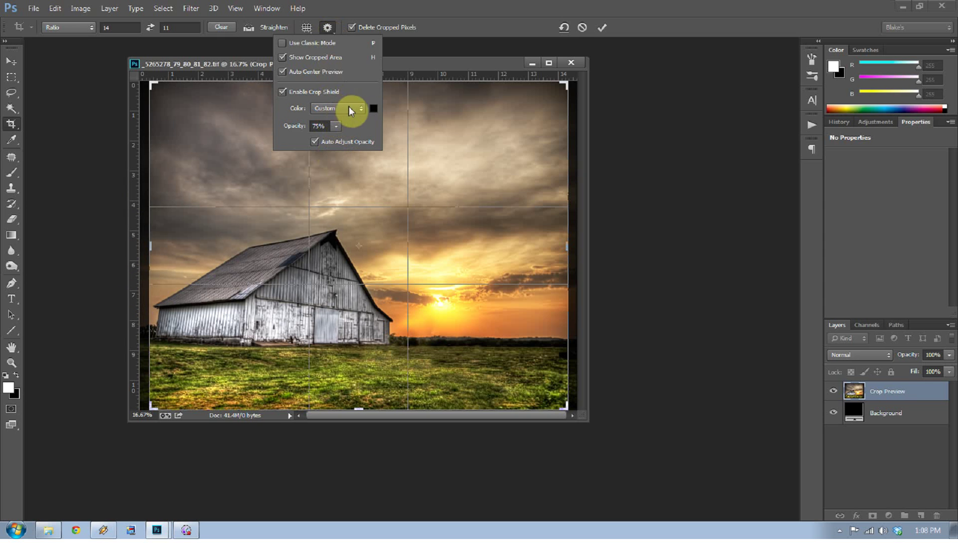
click(373, 110)
drag(528, 170, 673, 128)
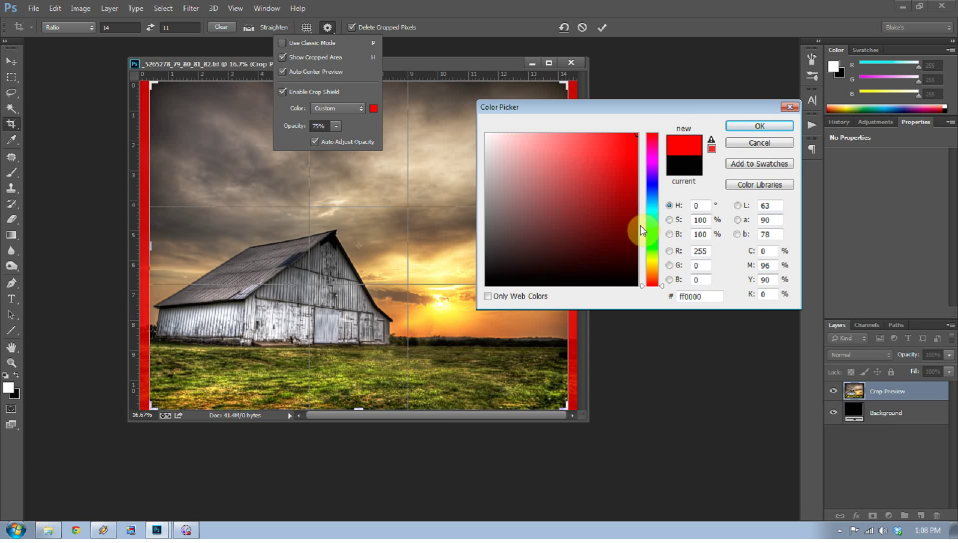
key(ctrl+a)
text(000000)
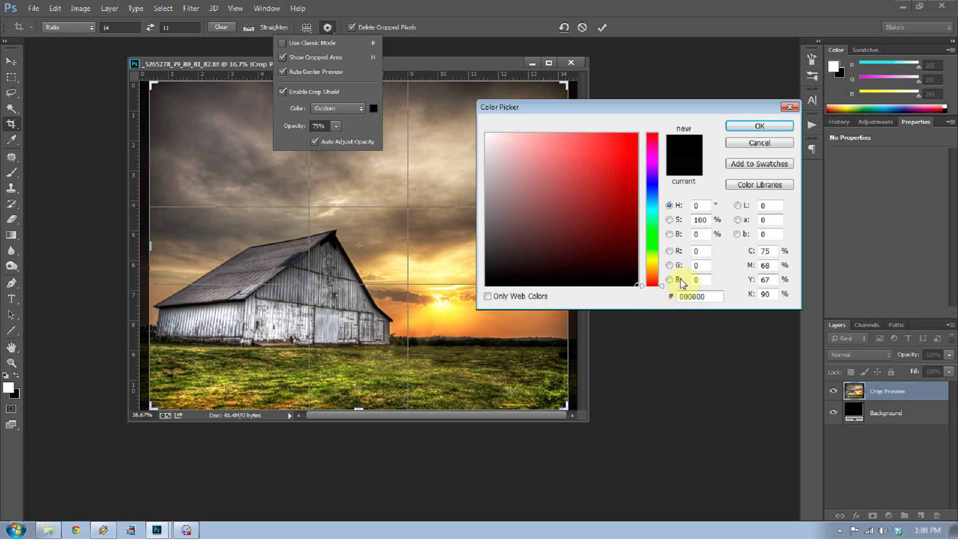
click(760, 126)
Set the crop shield's opacity to 89%.
click(340, 126)
click(343, 138)
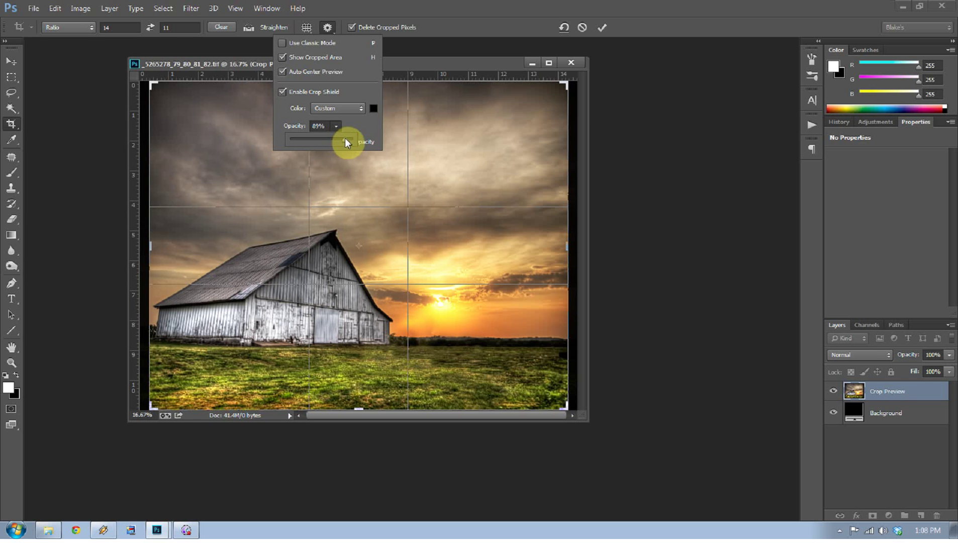
Try a white (ffffff) crop shield colour and return it to black (000000).
click(433, 45)
click(380, 109)
click(486, 135)
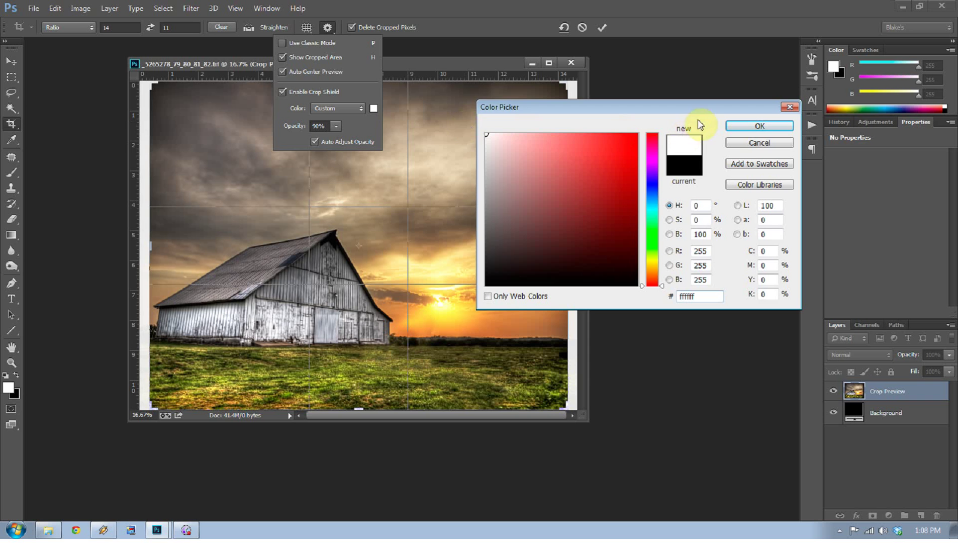
click(773, 130)
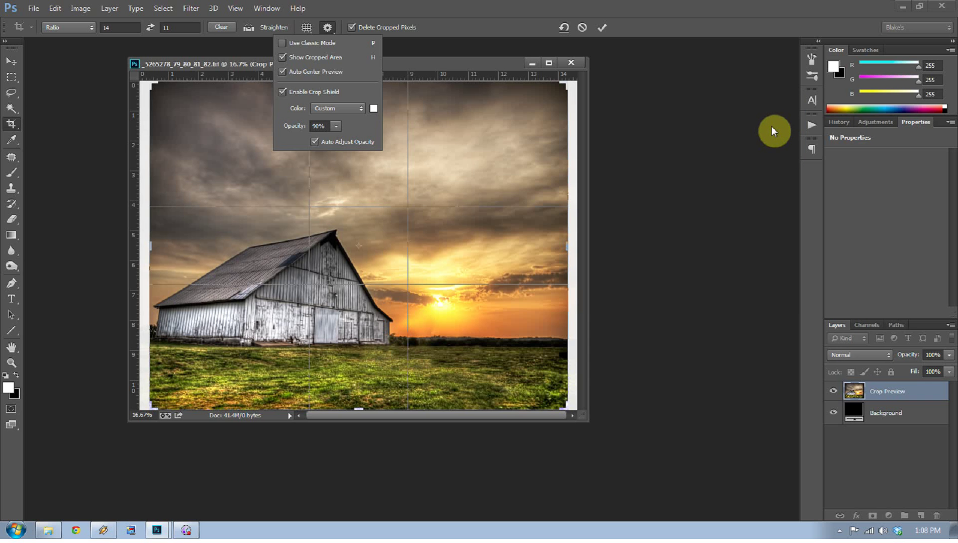
click(371, 112)
click(486, 284)
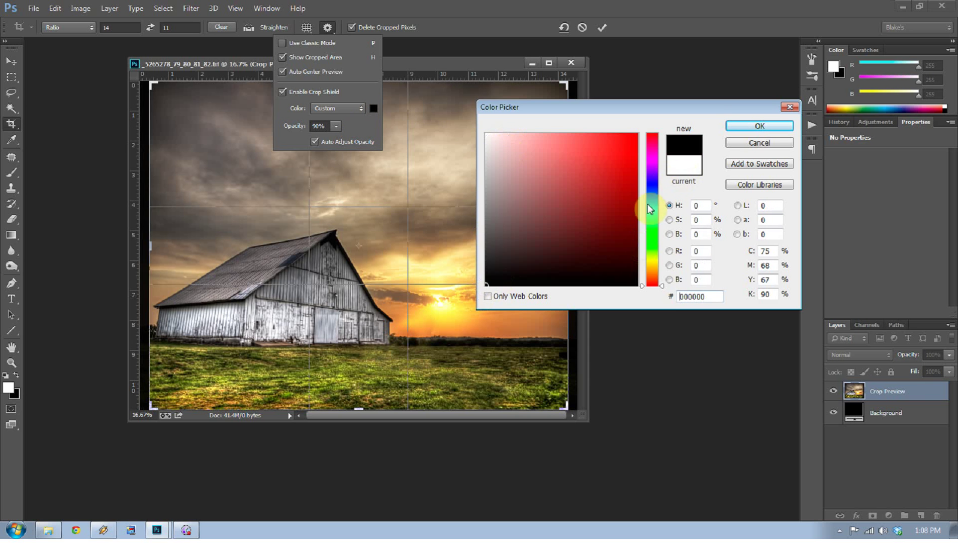
click(764, 128)
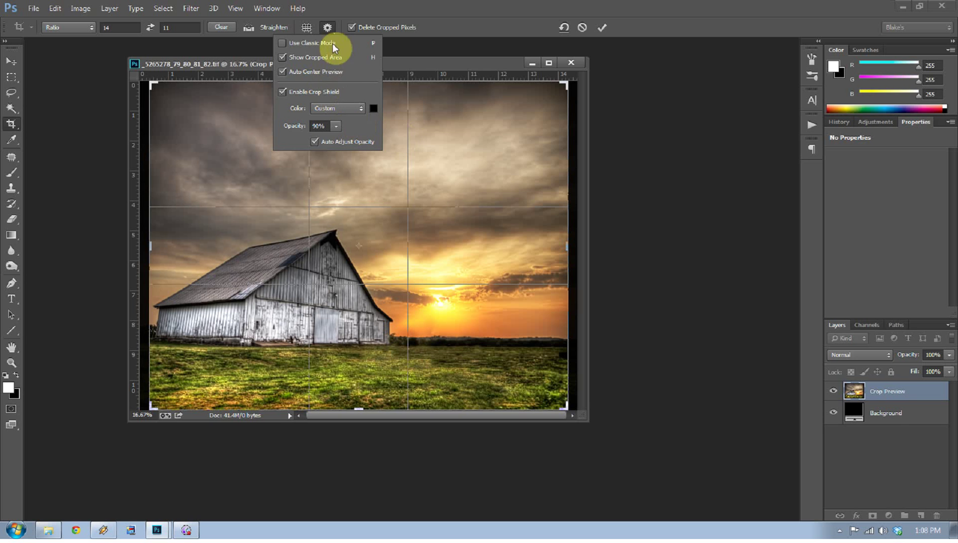
Close the crop options and commit the 14 by 11 crop of the barn photo.
click(330, 29)
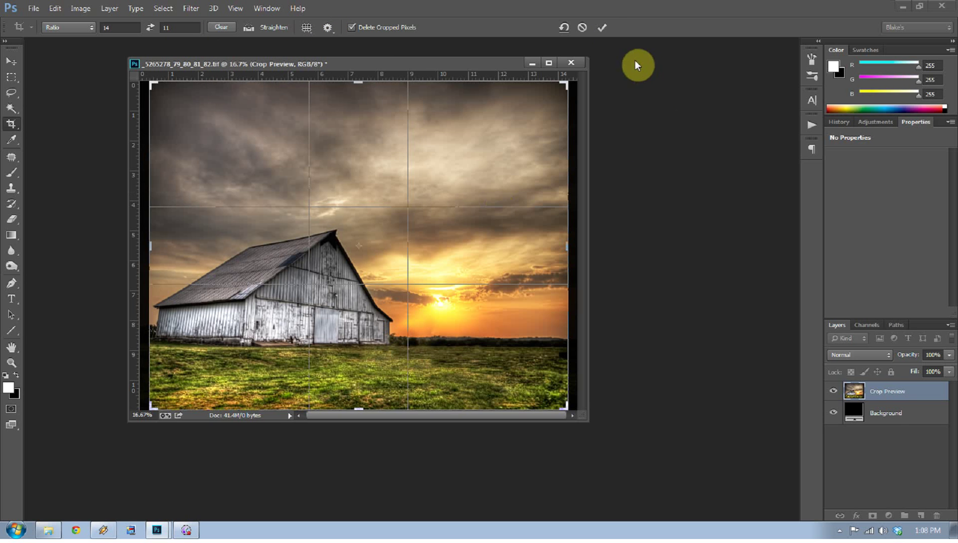
click(604, 26)
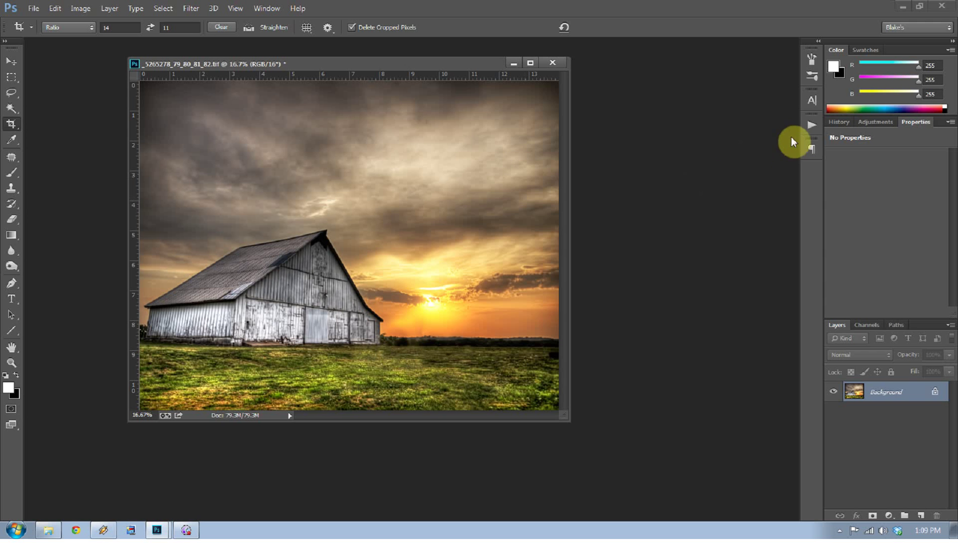
Create a new action named Save For Print in the Saving set and start recording it.
click(808, 132)
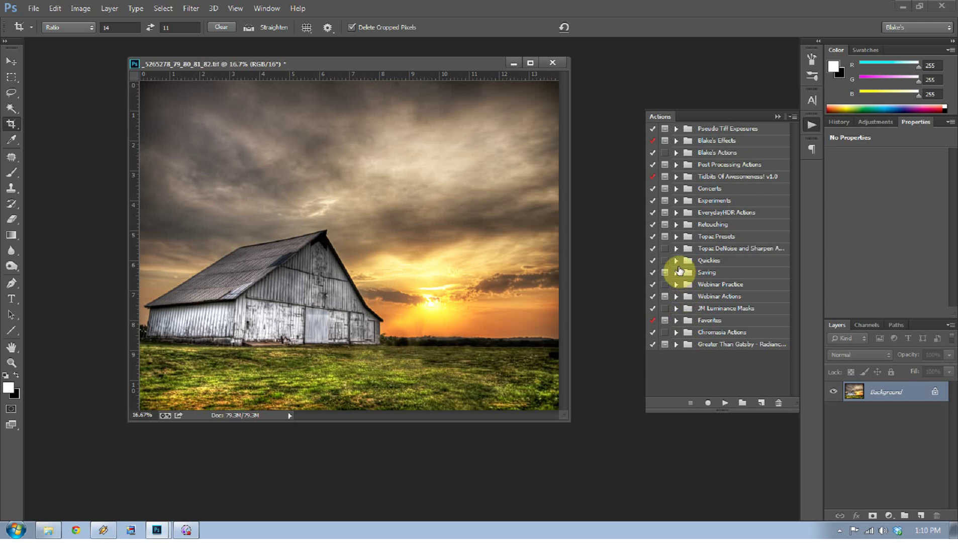
click(677, 273)
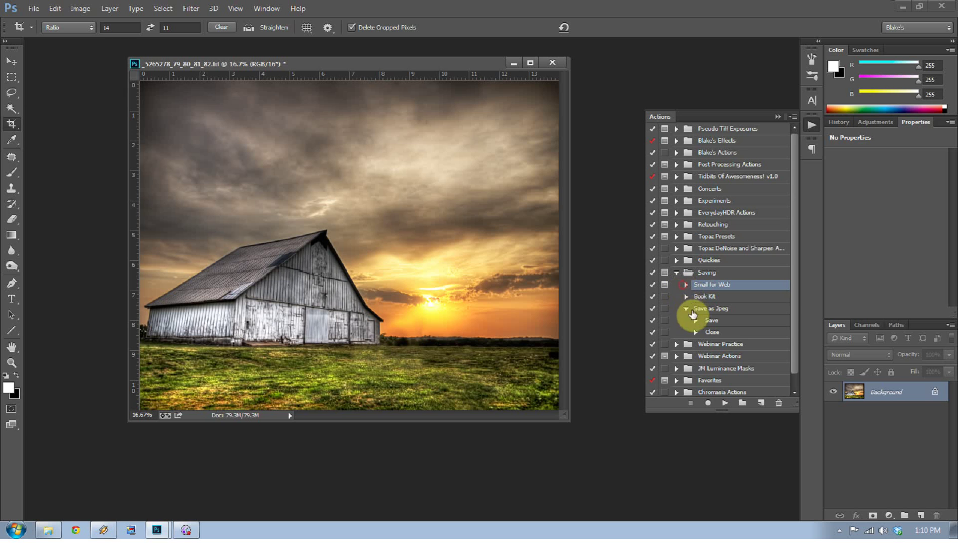
click(761, 403)
text(Save For )
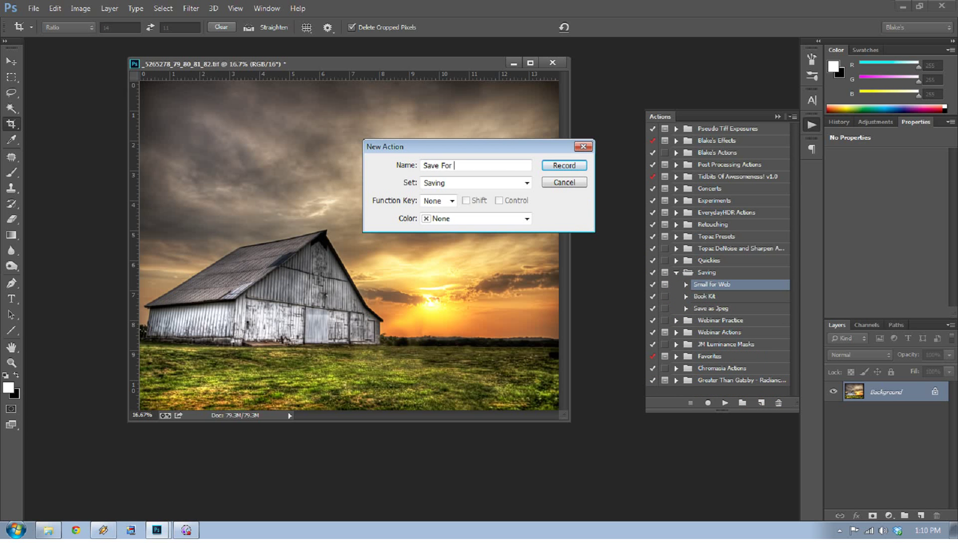
text(Print)
key(Return)
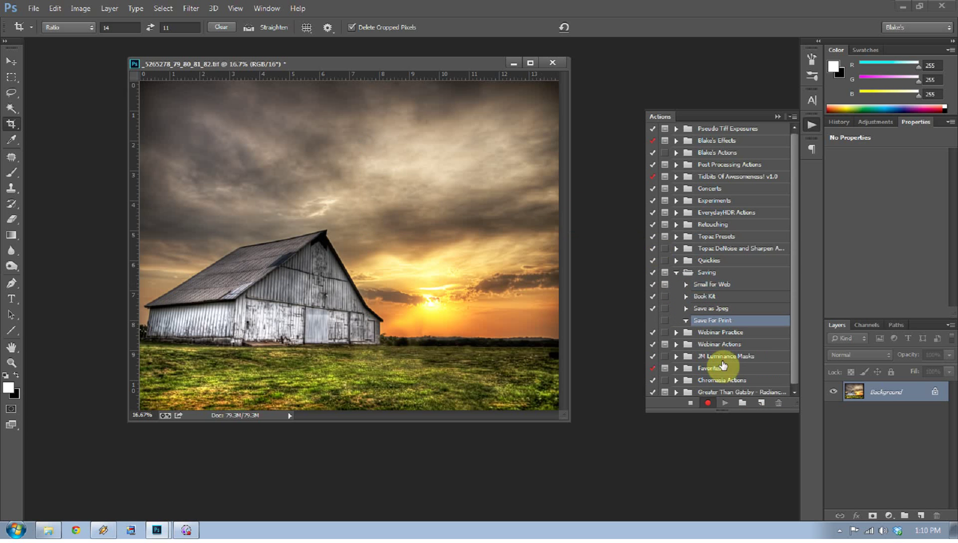
Add a Brightness/Contrast adjustment layer above the barn photo with Brightness set to 10.
click(888, 515)
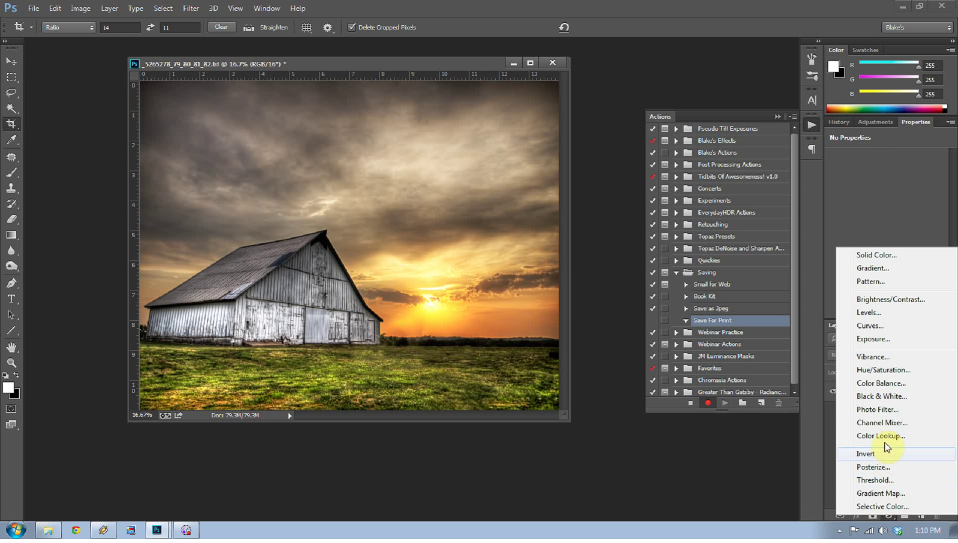
click(877, 300)
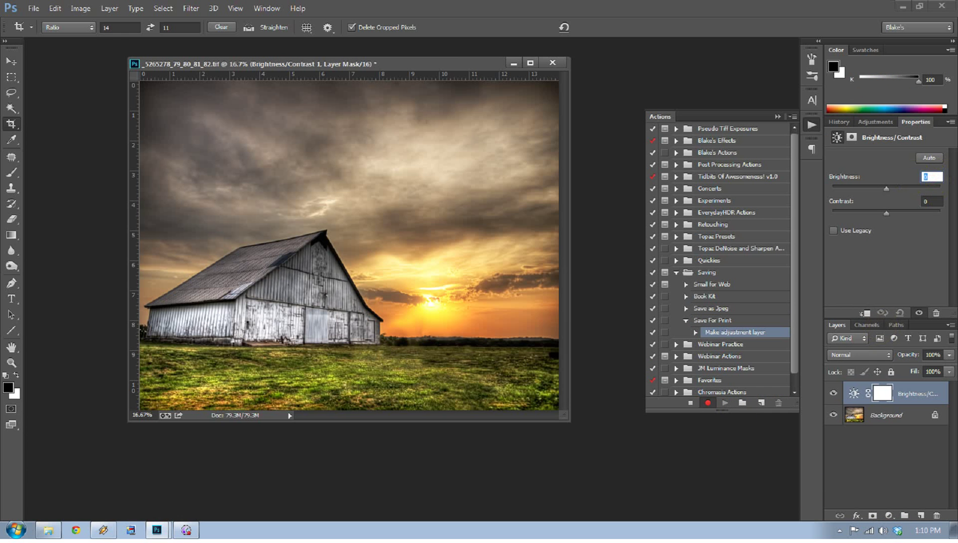
text(10)
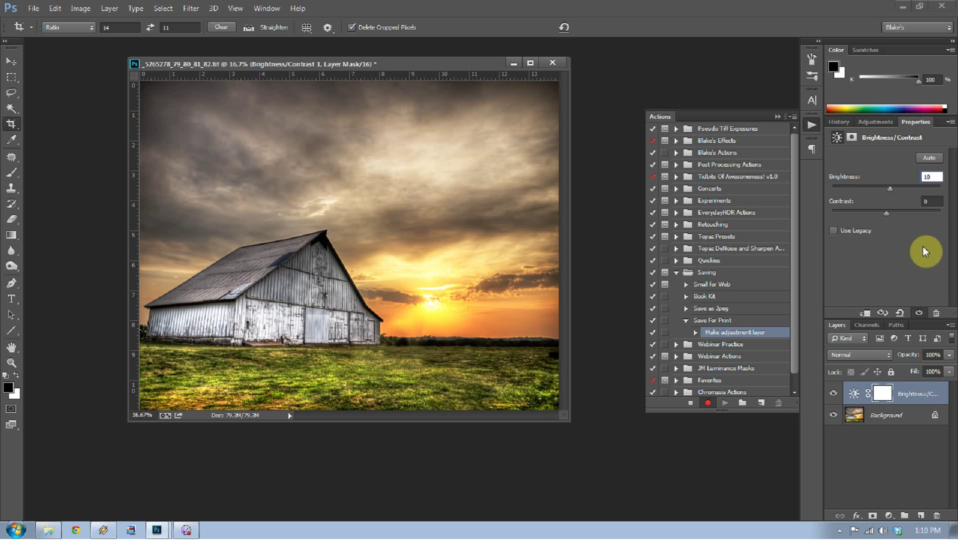
key(Return)
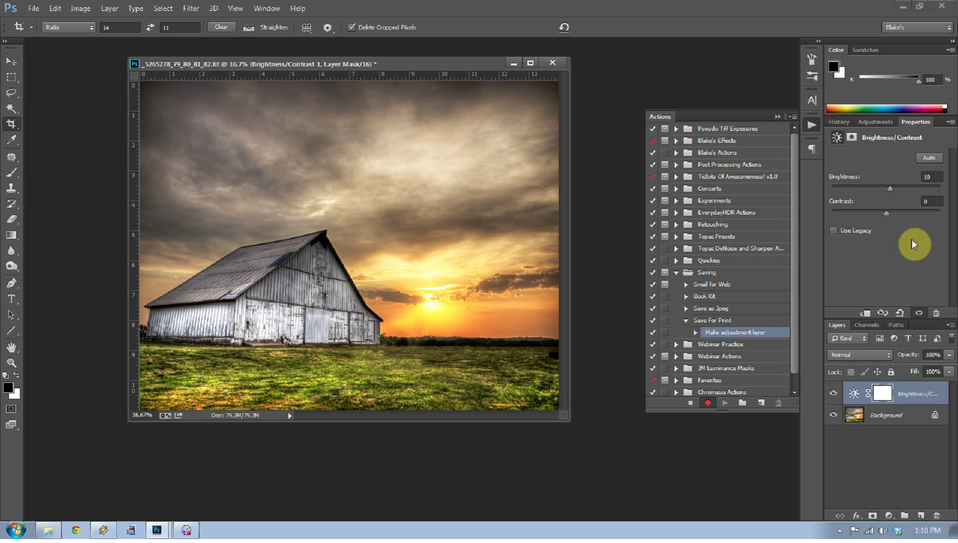
Duplicate the Background layer beneath the Brightness/Contrast adjustment.
click(855, 414)
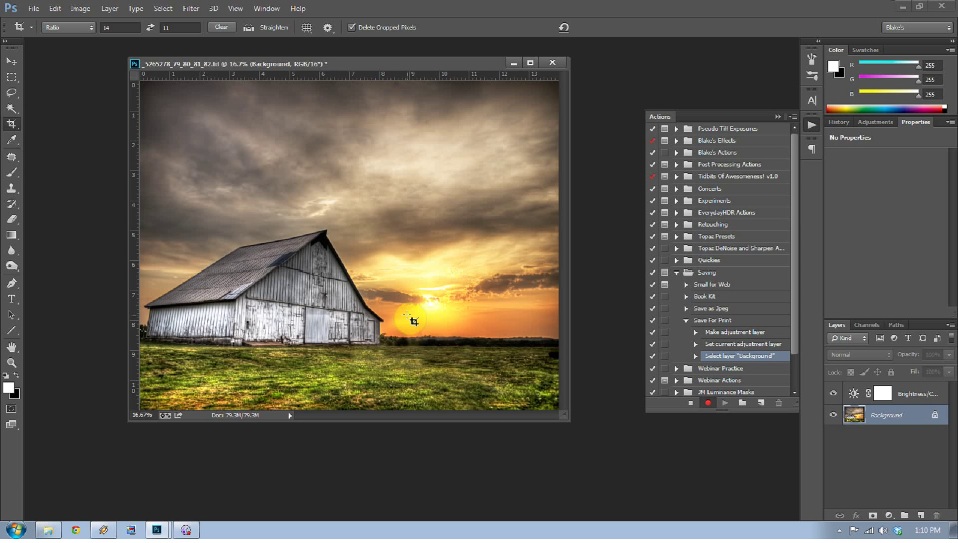
key(ctrl)
key(ctrl+j)
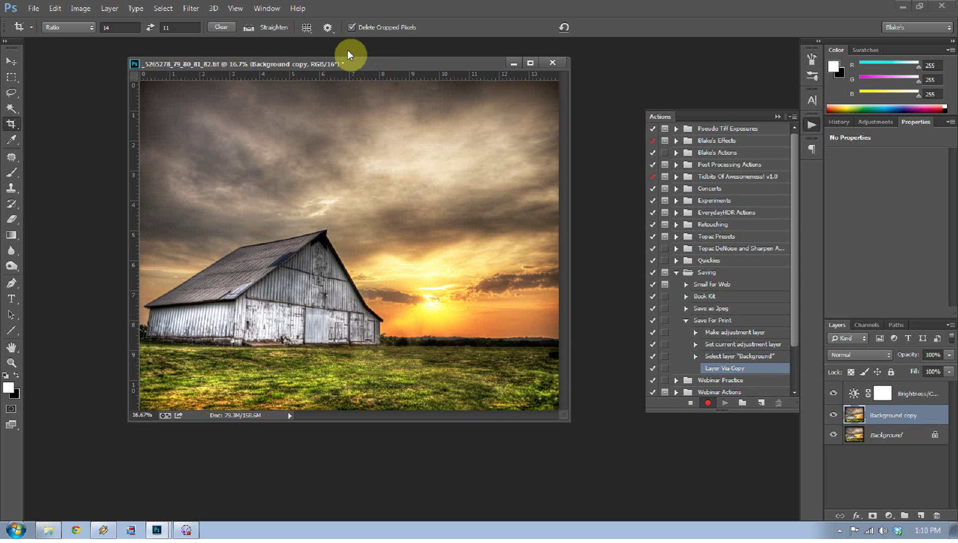
Apply the High Pass filter to the Background copy layer with a radius of 0.4 pixels.
click(191, 9)
mouse_move(231, 230)
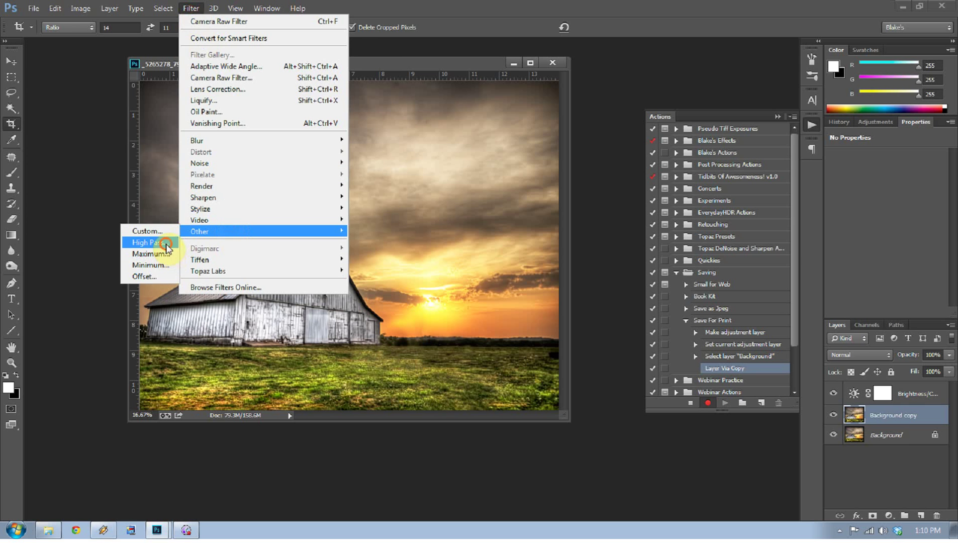
click(150, 242)
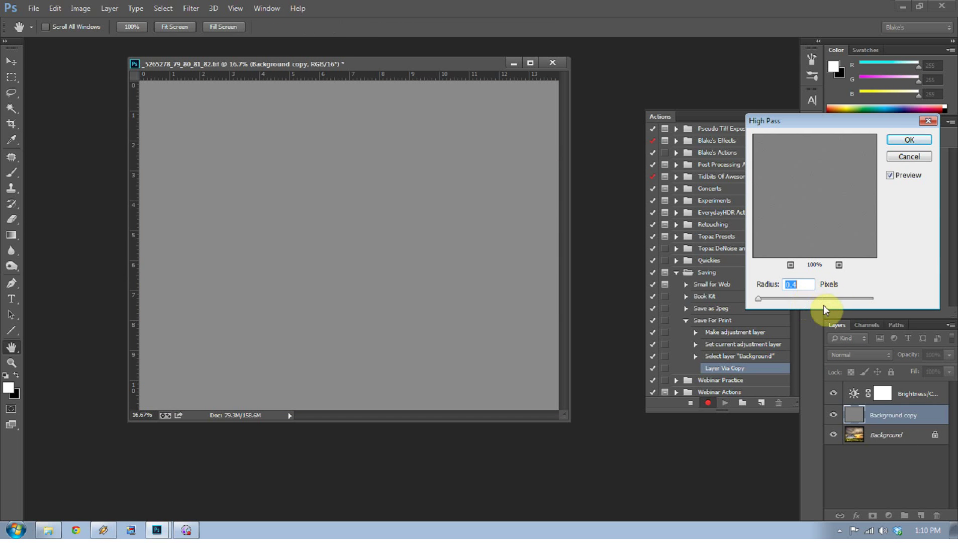
drag(823, 304, 792, 300)
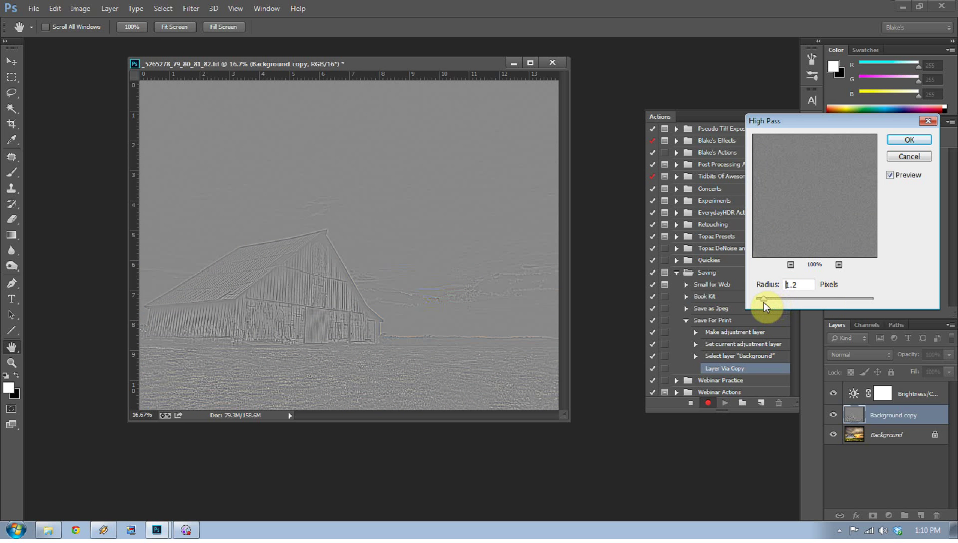
key(Down)
drag(761, 302, 759, 301)
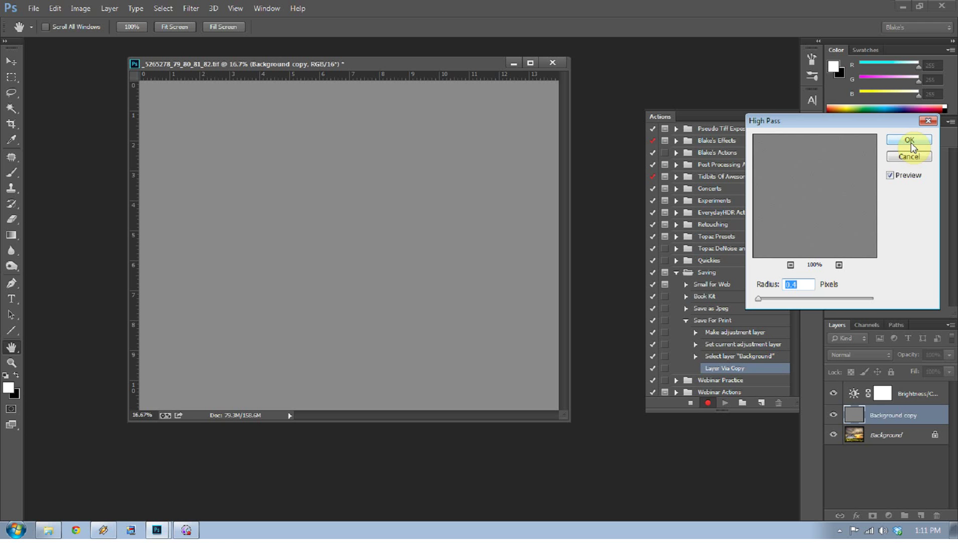
click(910, 141)
Set the Background copy layer's blend mode to Linear Light and merge all visible layers.
click(882, 353)
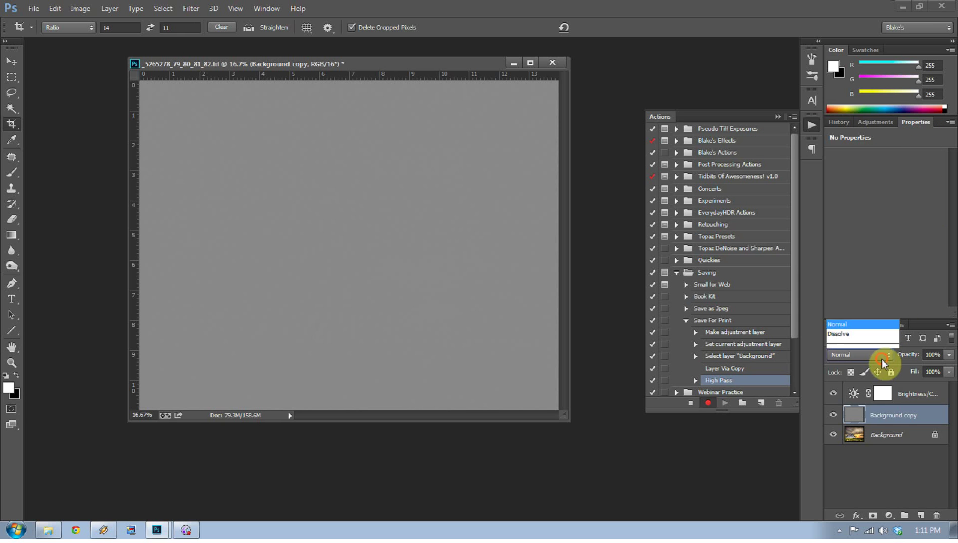
click(845, 230)
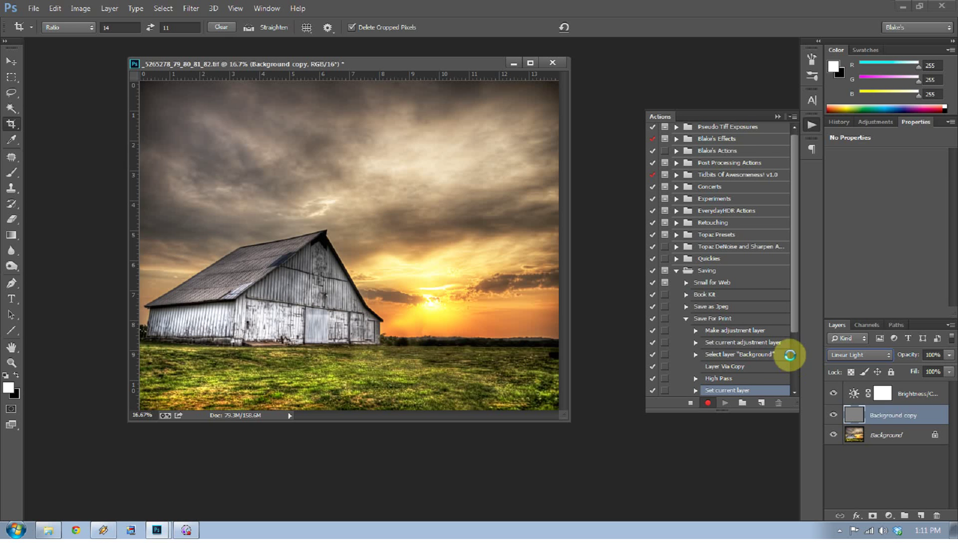
key(ctrl+shift+e)
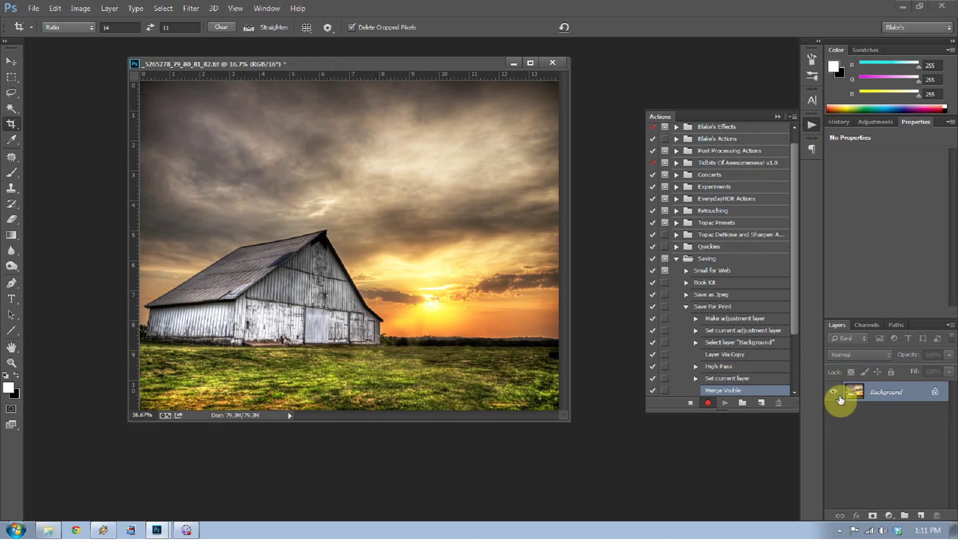
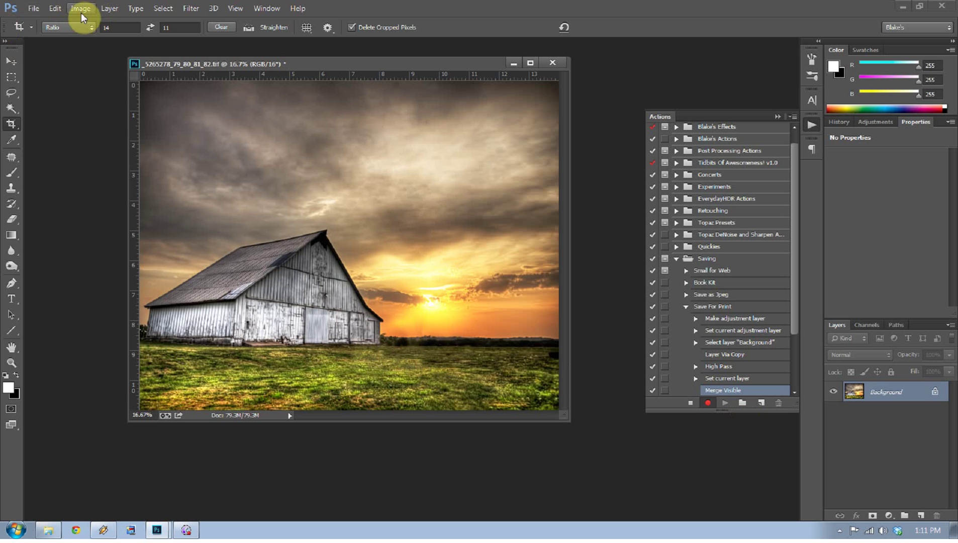
Save the barn photo in New folder as a JPEG named 1 at quality 12 (Maximum), and stop recording the Save For Print action.
click(36, 12)
click(65, 152)
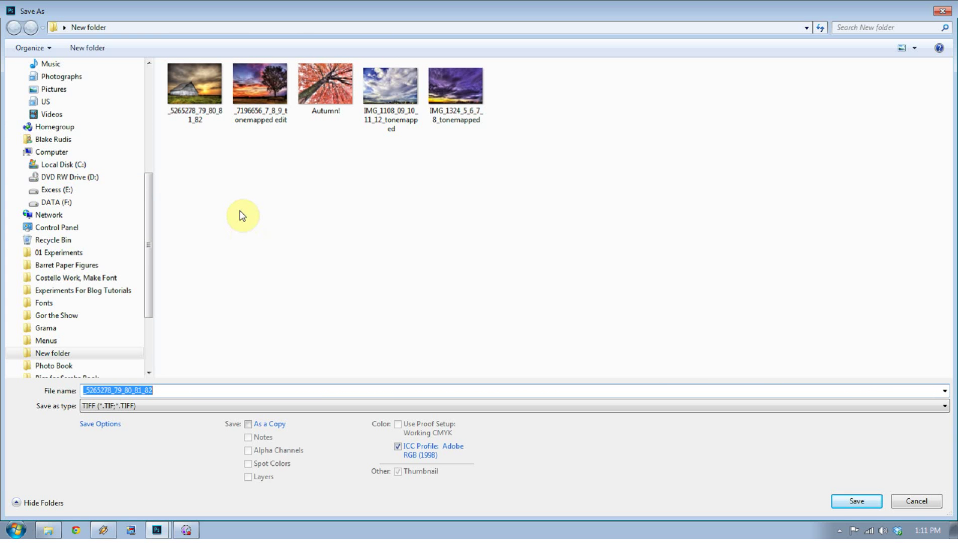
click(147, 406)
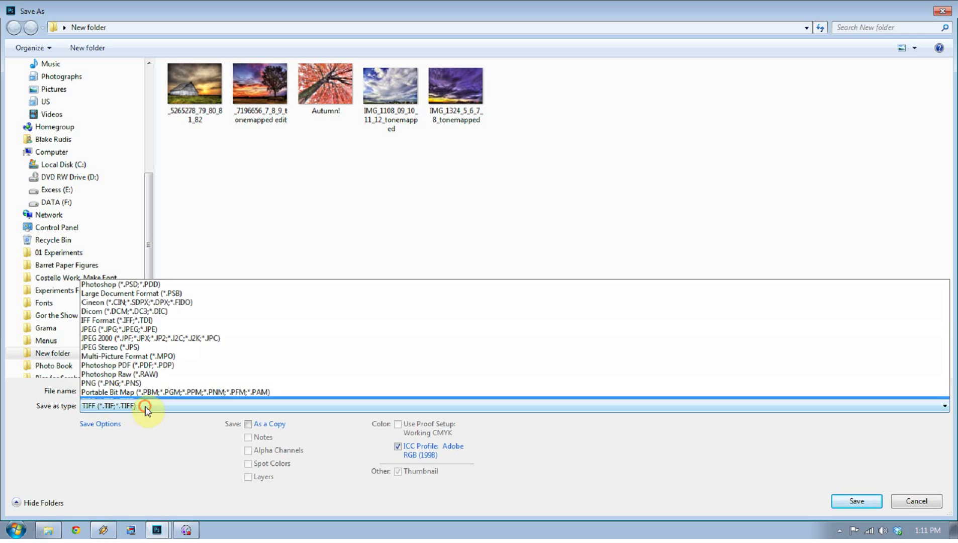
click(132, 322)
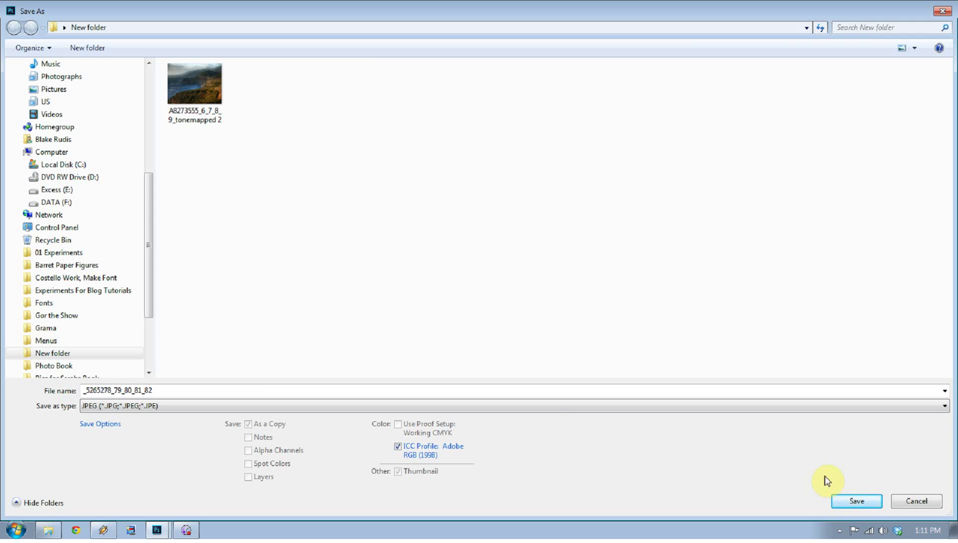
double_click(788, 391)
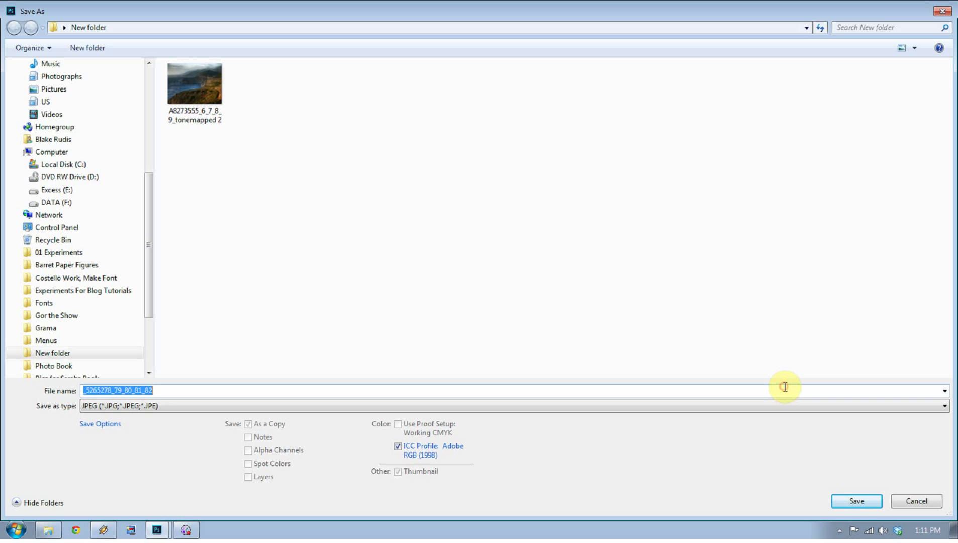
text(1)
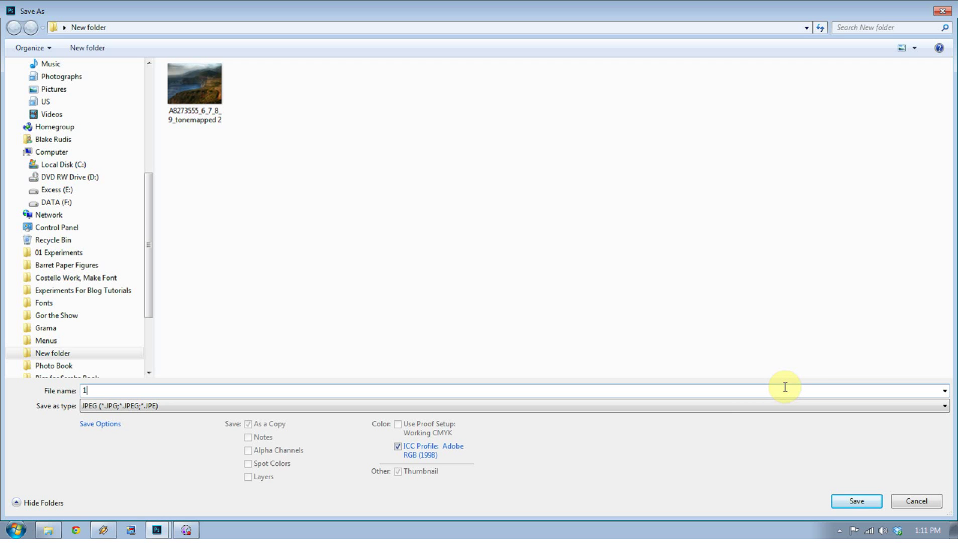
key(Return)
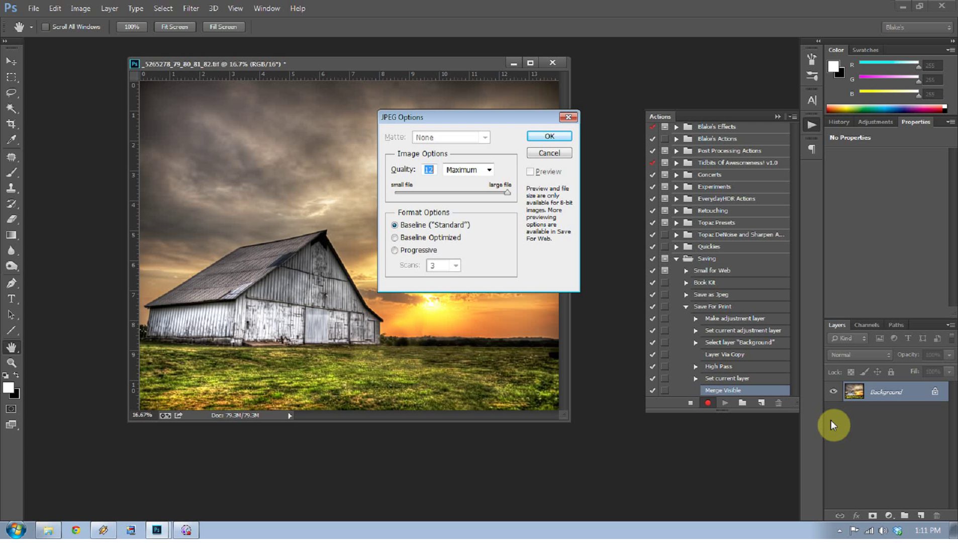
key(Return)
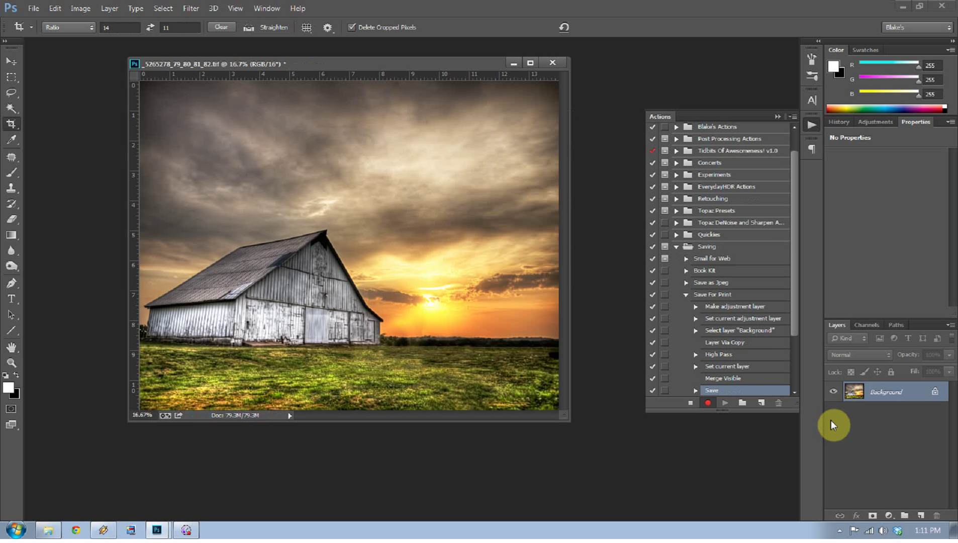
click(690, 404)
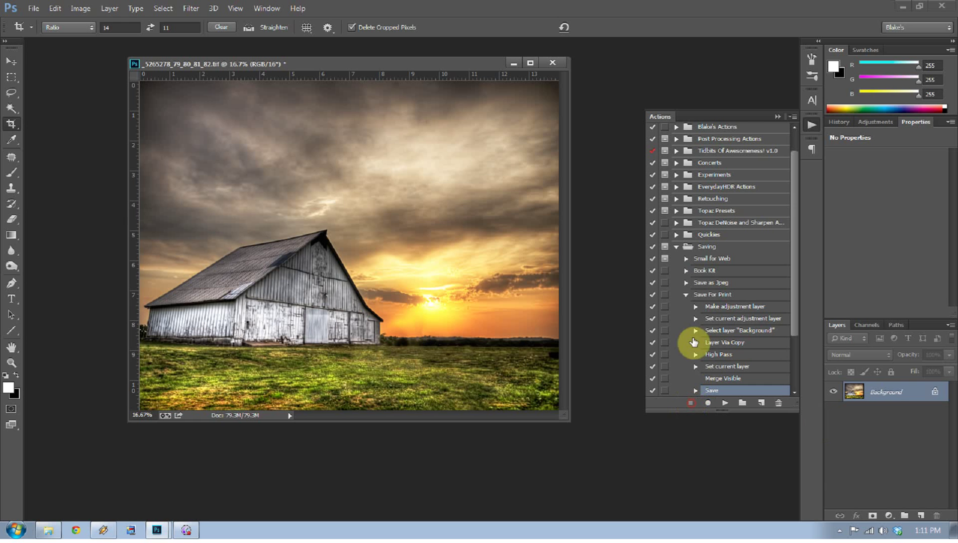
click(686, 294)
Close the barn photo without saving and open _7196656_7_8_9_tonemapped edit.tif from Camera Raw with its default settings.
click(552, 62)
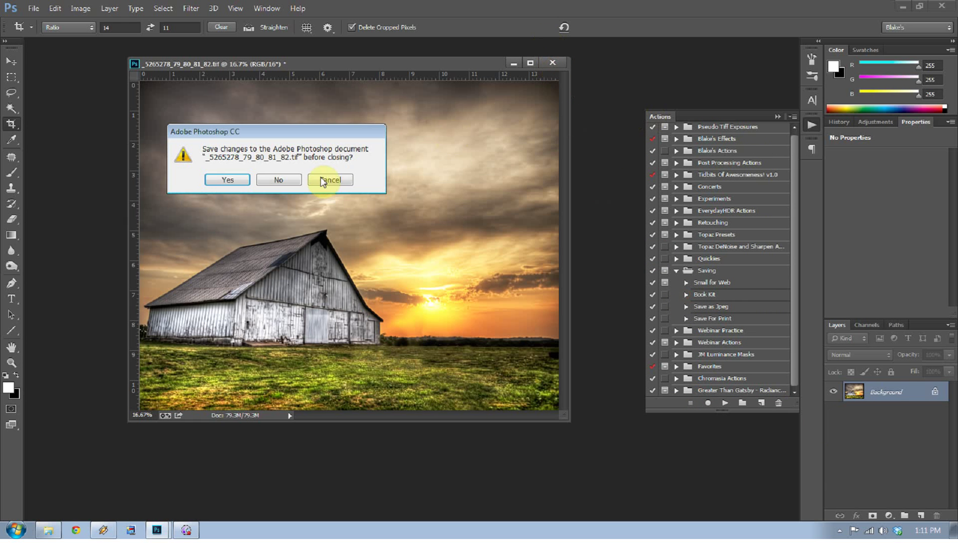
click(296, 180)
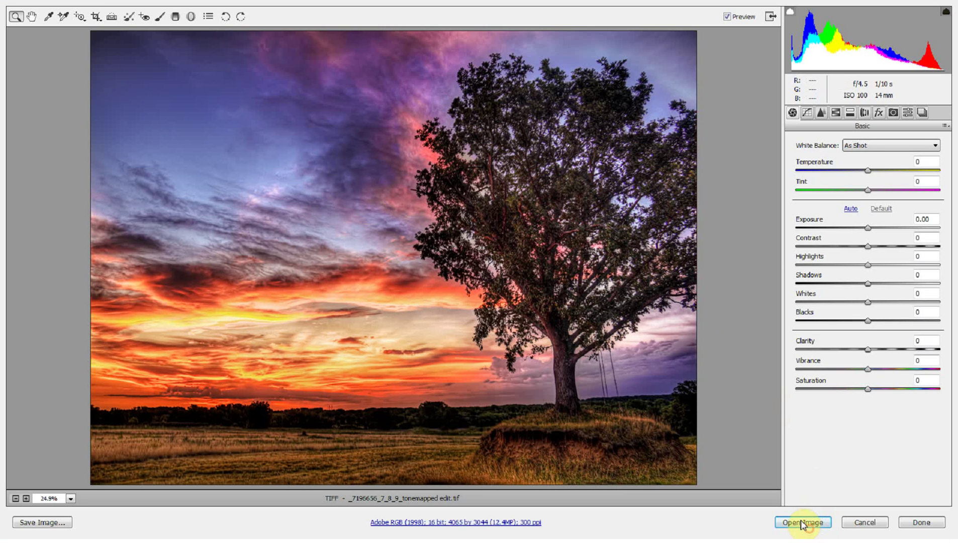
click(803, 522)
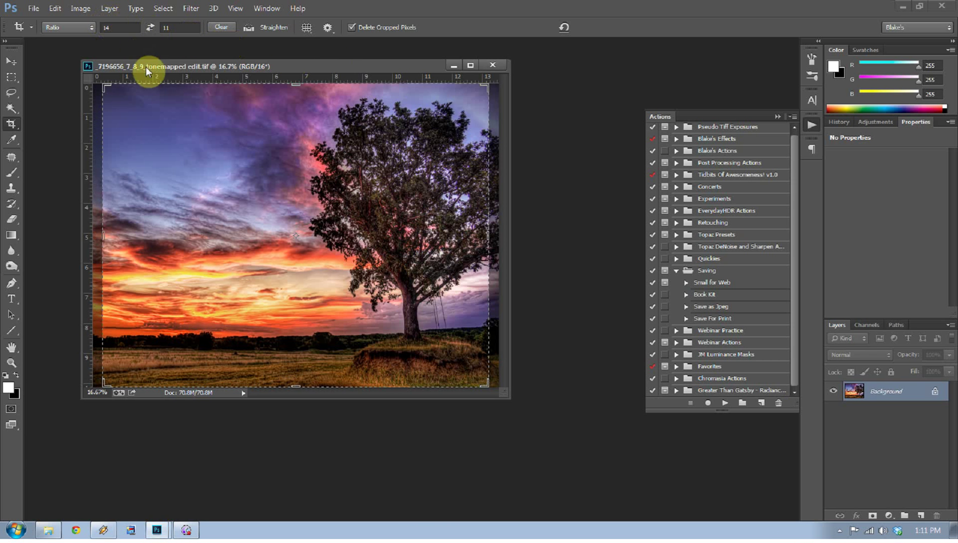
Resize the sunset tree photo to a height of 11 inches, keeping its proportions and 300 pixels/inch resolution.
click(80, 8)
click(99, 77)
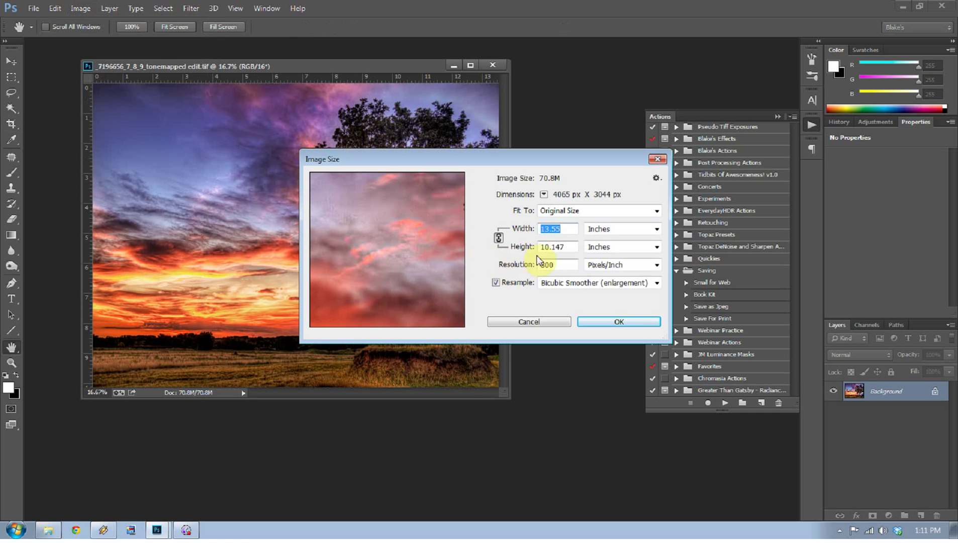
double_click(571, 249)
text(11)
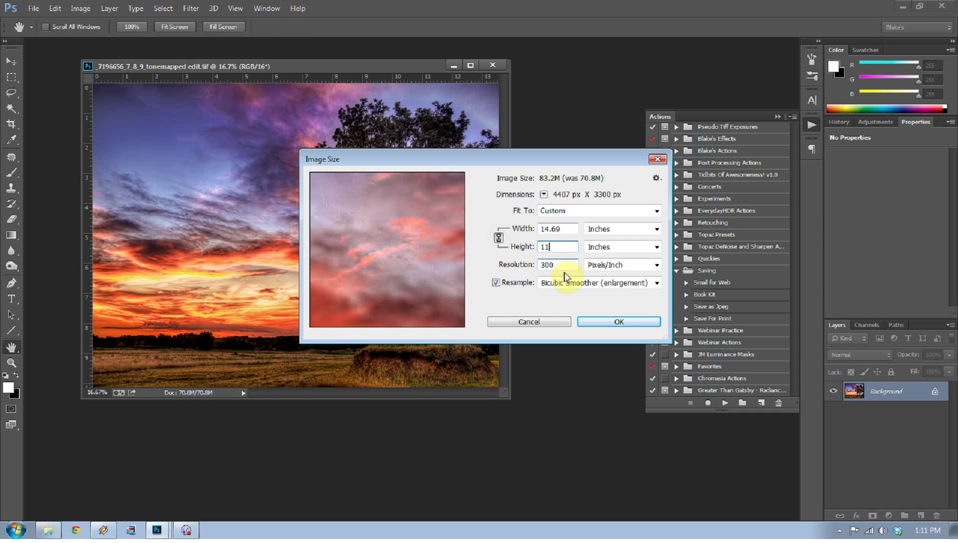
click(601, 322)
Crop the sunset tree photo to the 14 by 11 ratio, shifting the image slightly within the crop frame.
key(c)
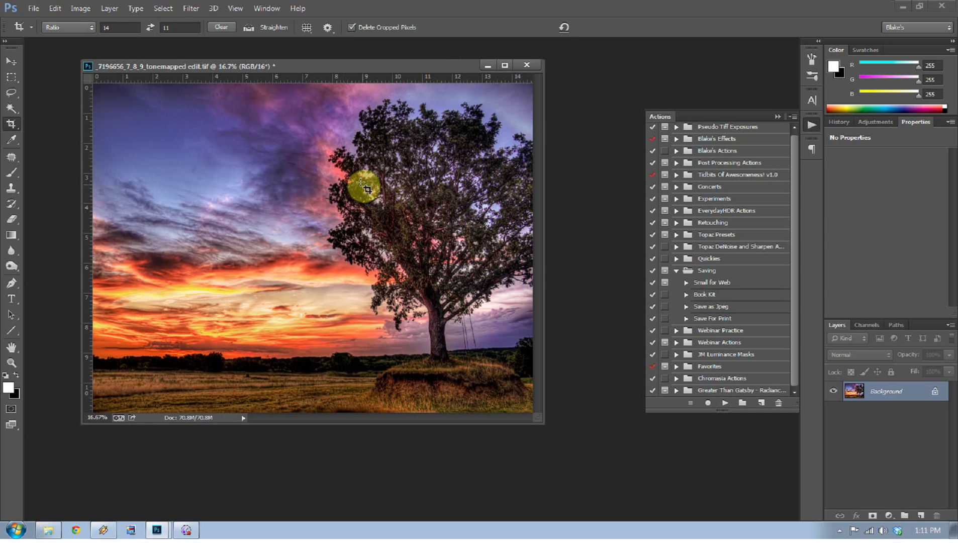
click(350, 180)
drag(398, 164, 416, 168)
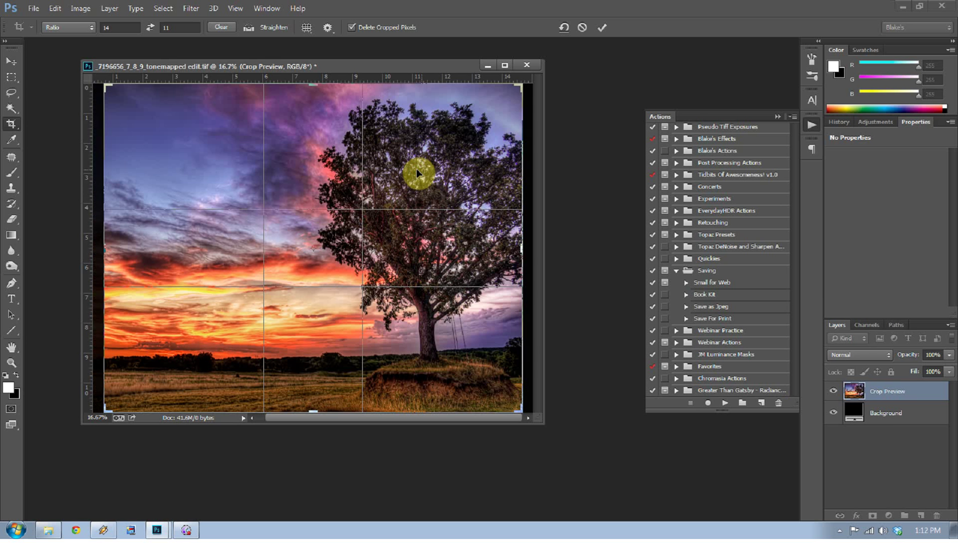
key(Return)
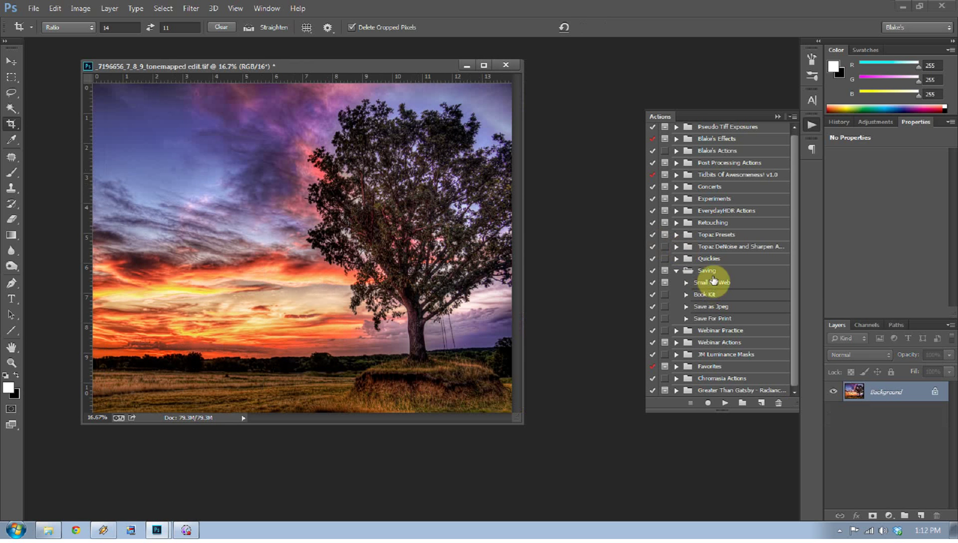
Play the Save For Print action from the Saving set on the cropped tree photo.
click(713, 270)
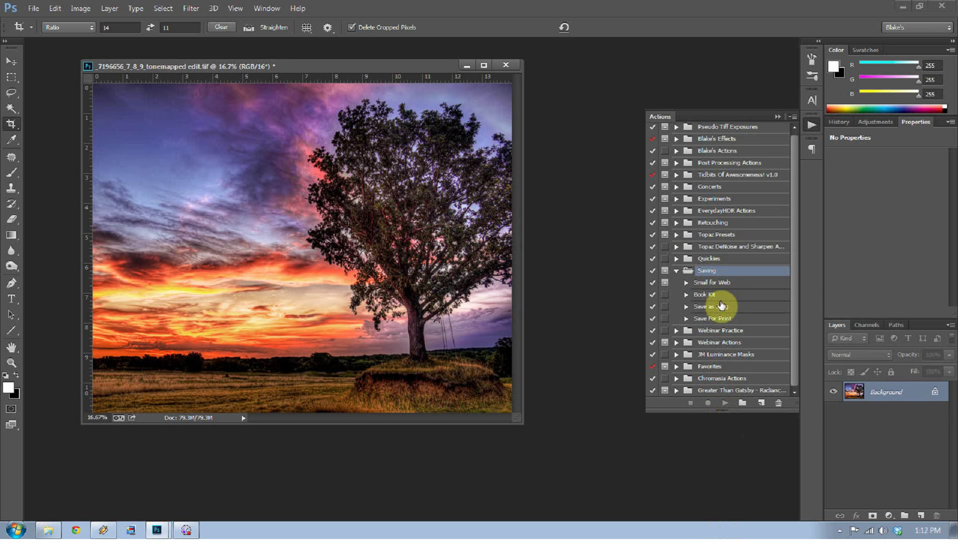
click(719, 318)
click(725, 403)
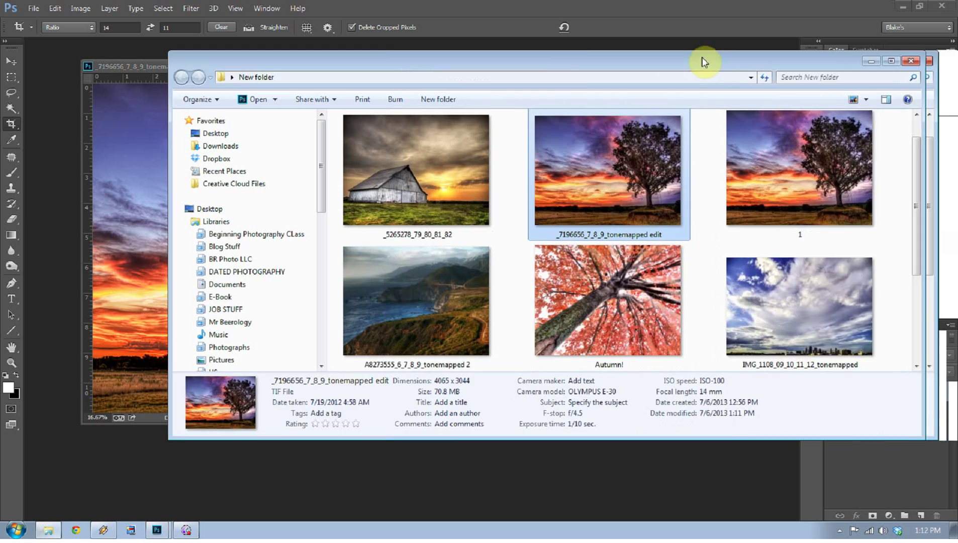
Check the file details of the saved JPEG named 1 in New folder.
drag(820, 60, 513, 64)
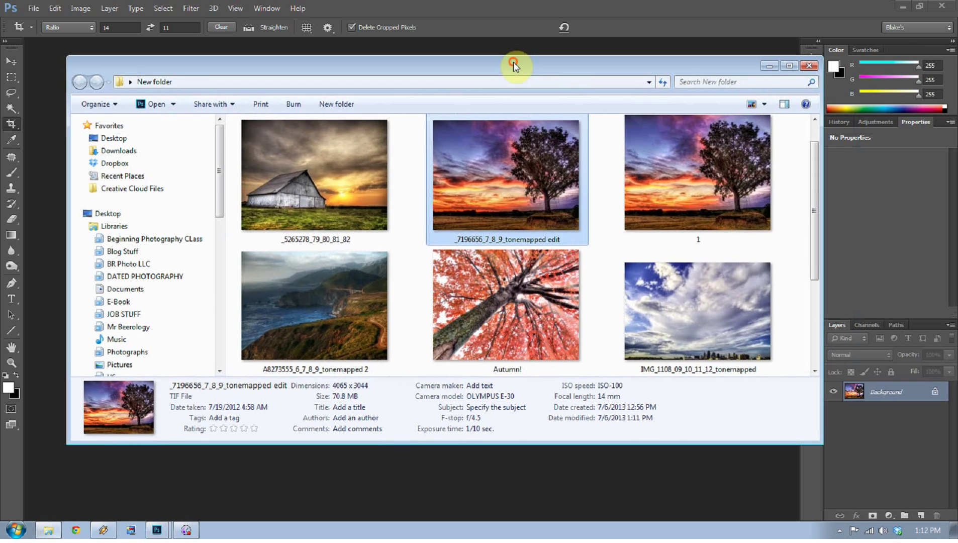
scroll(661, 201, down, 2)
scroll(659, 206, up, 2)
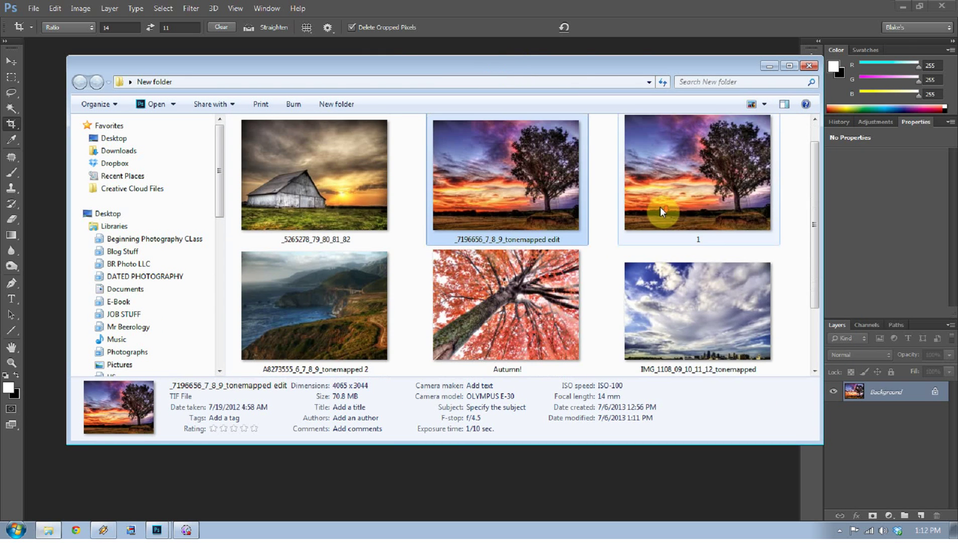
scroll(660, 207, down, 2)
scroll(716, 206, up, 2)
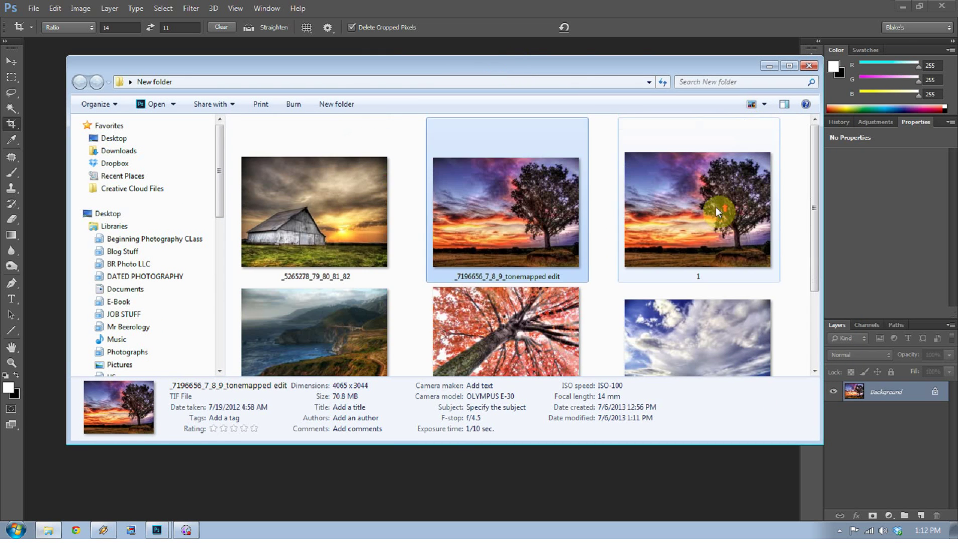
click(715, 217)
scroll(719, 227, down, 2)
scroll(719, 229, up, 2)
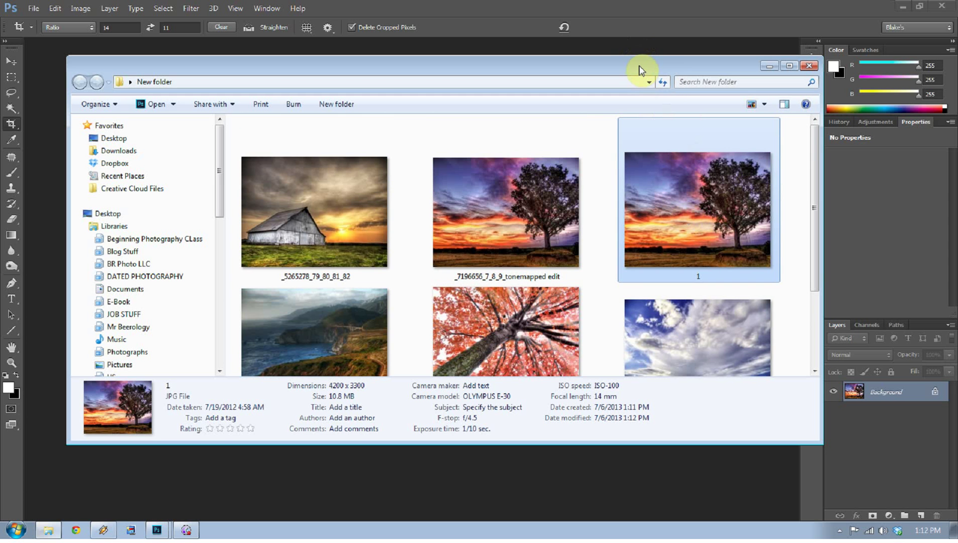
drag(639, 71, 814, 70)
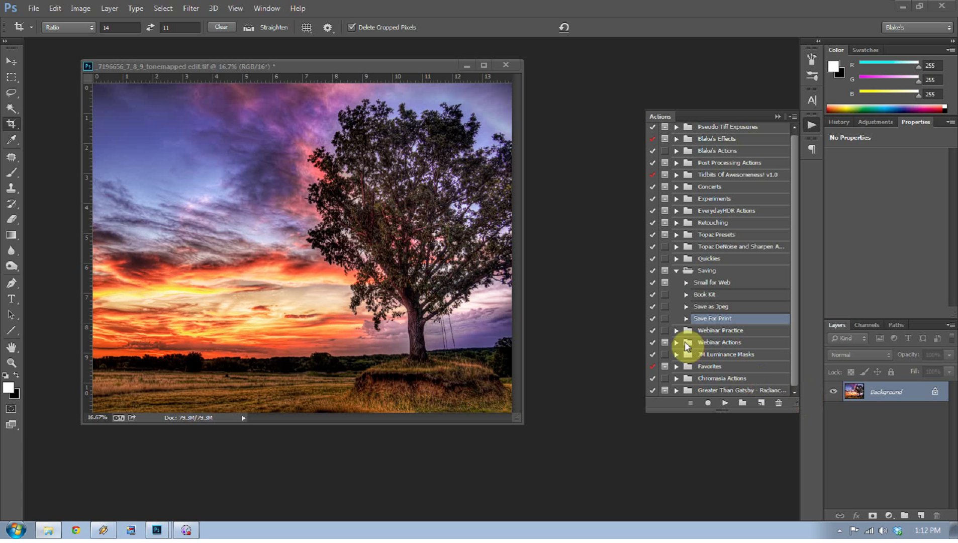
Expand the Save For Print action and enable the dialog for its Save step only, leaving the whole-action toggle cancelled.
click(666, 320)
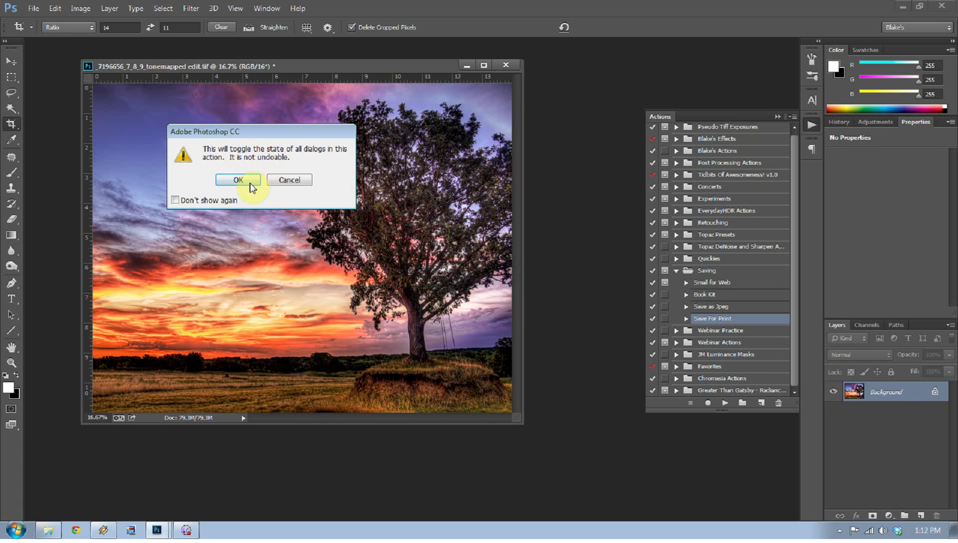
click(281, 185)
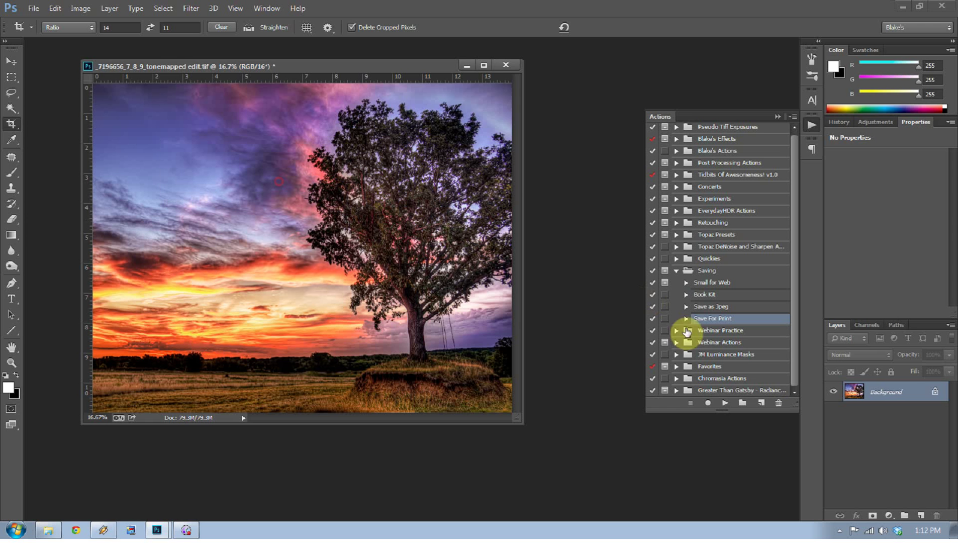
click(686, 318)
scroll(685, 321, down, 2)
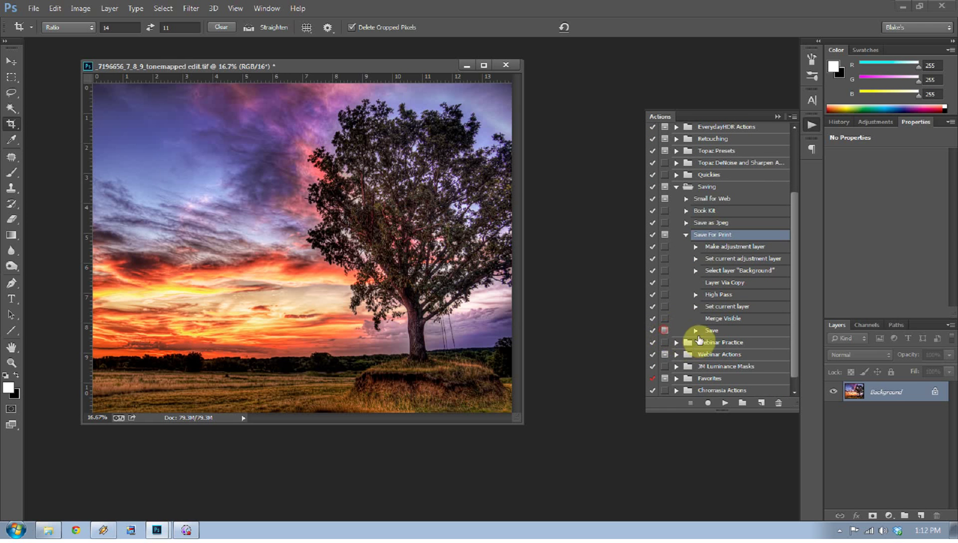
click(664, 331)
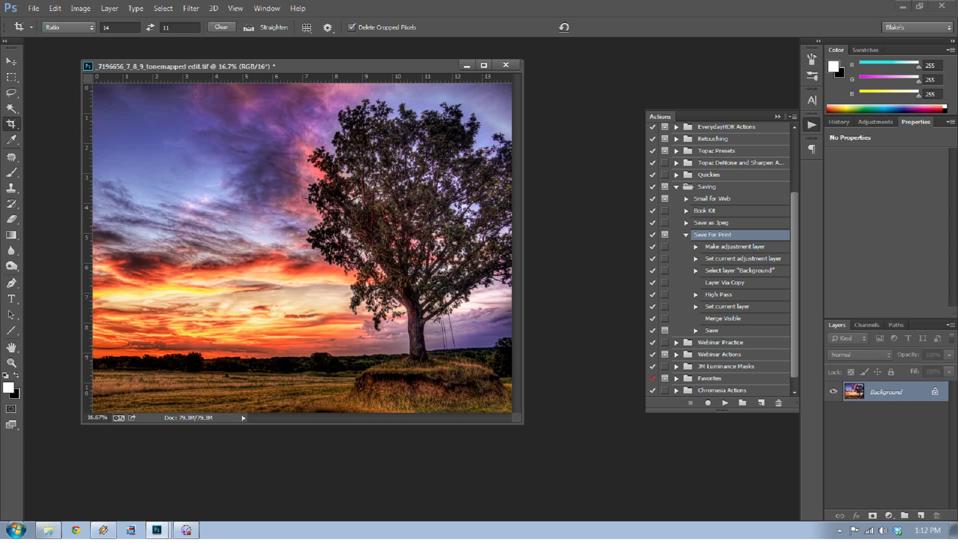
Open _5265278_79_80_81_82.tif from Camera Raw with its default settings and cancel the accidental crop.
click(228, 300)
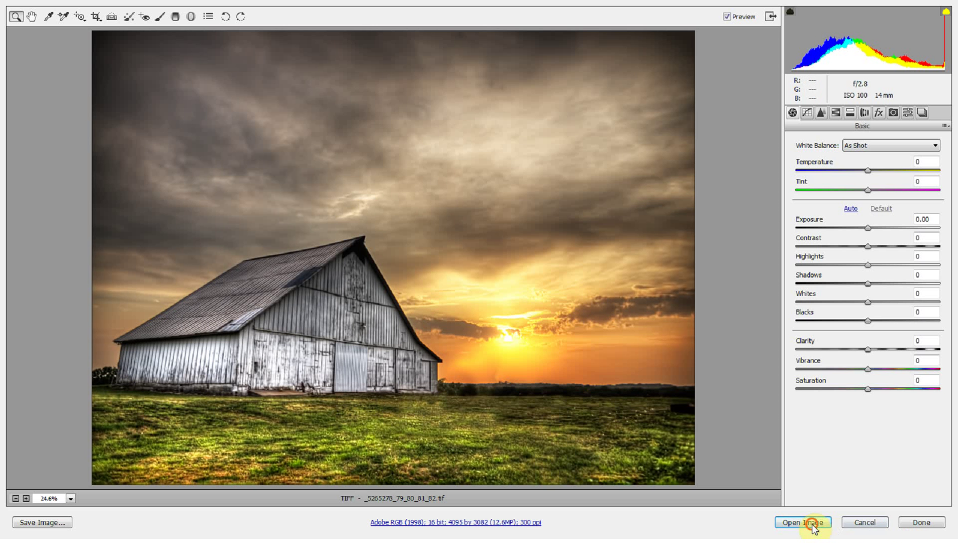
click(813, 524)
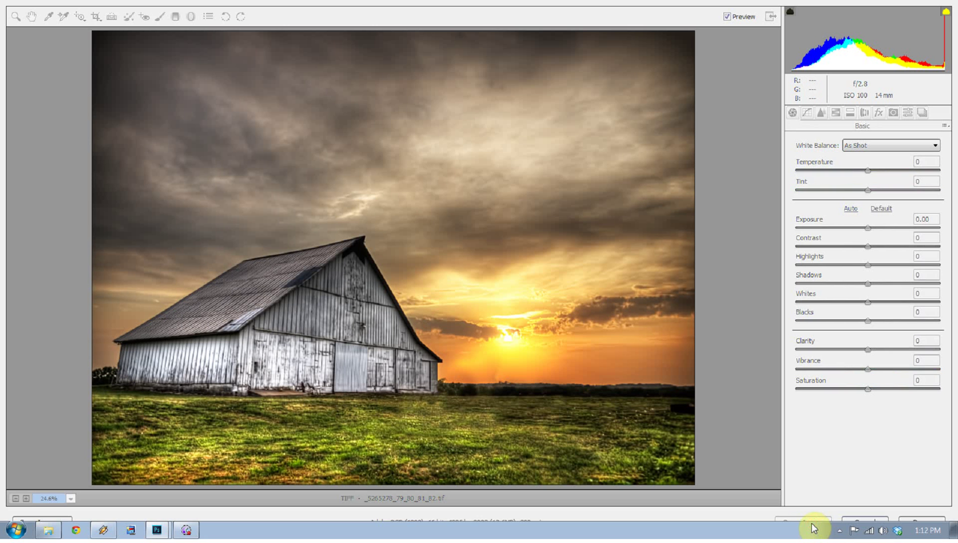
click(217, 149)
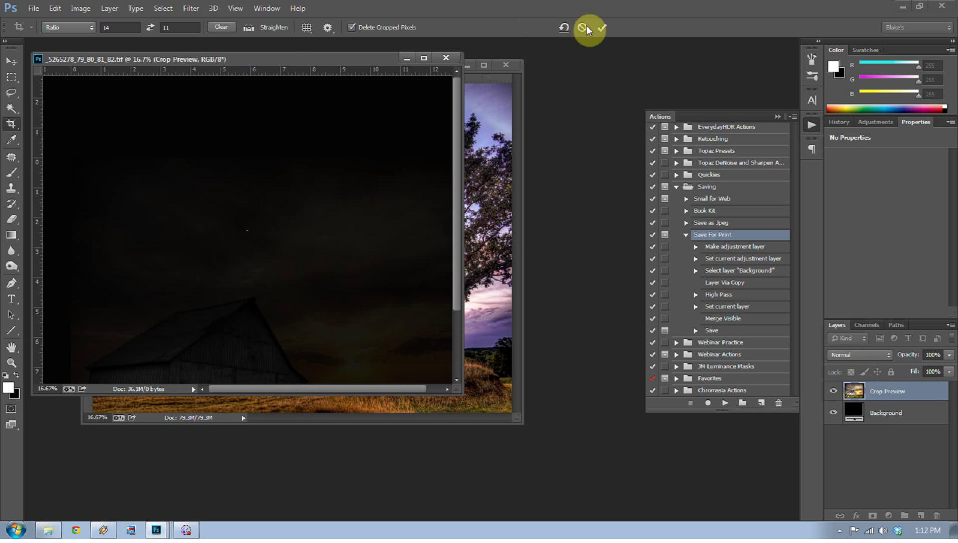
click(583, 27)
Resize the barn photo to a height of 11 inches at 300 pixels/inch and crop it to the 14 by 11 ratio.
click(109, 8)
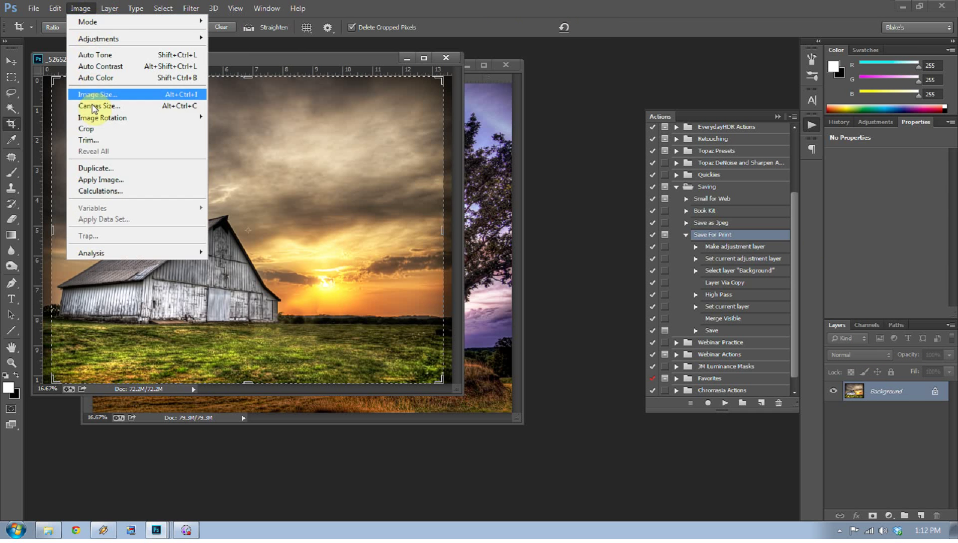
click(88, 94)
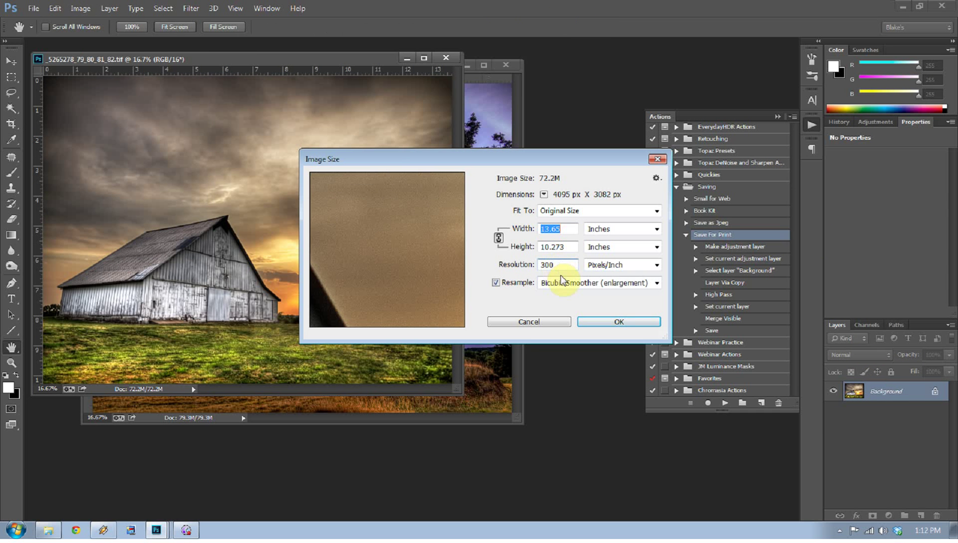
double_click(559, 247)
text(11)
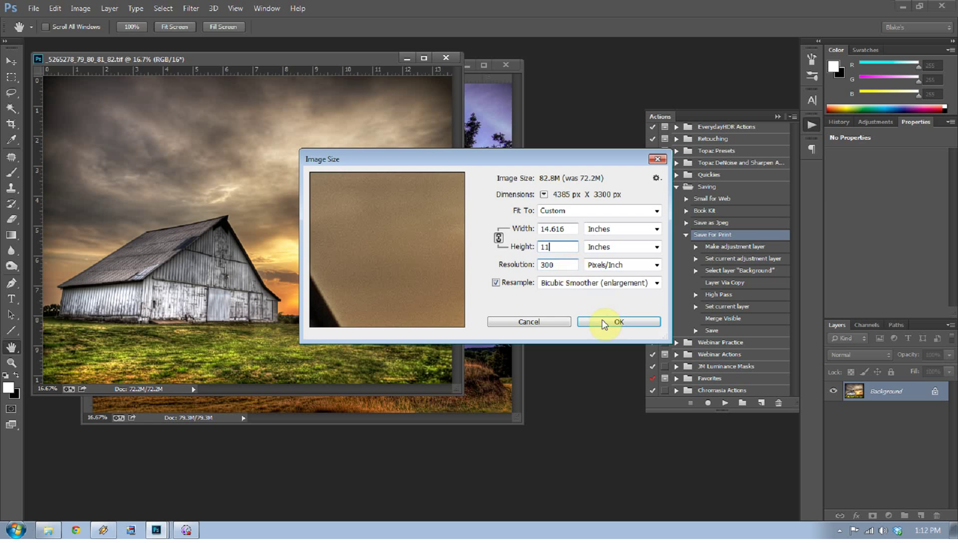
click(596, 322)
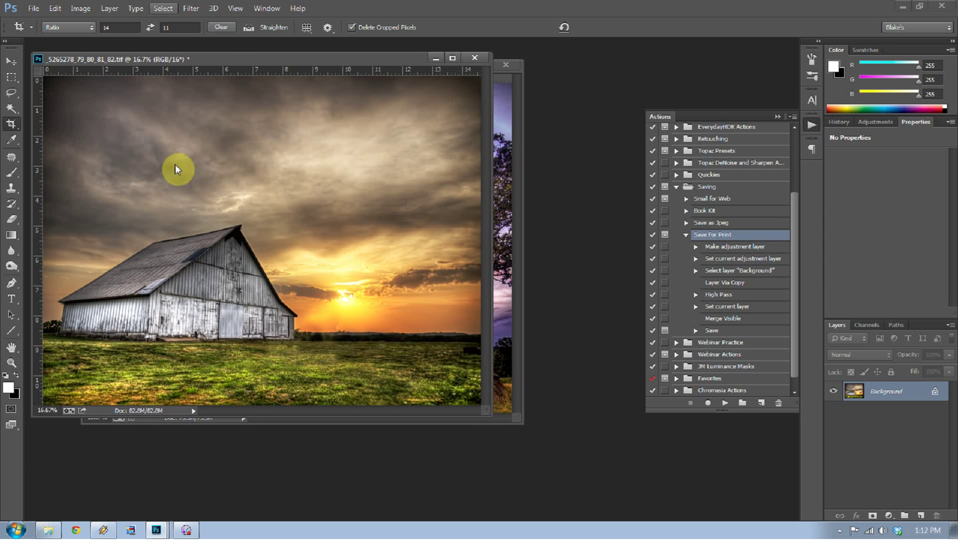
click(205, 157)
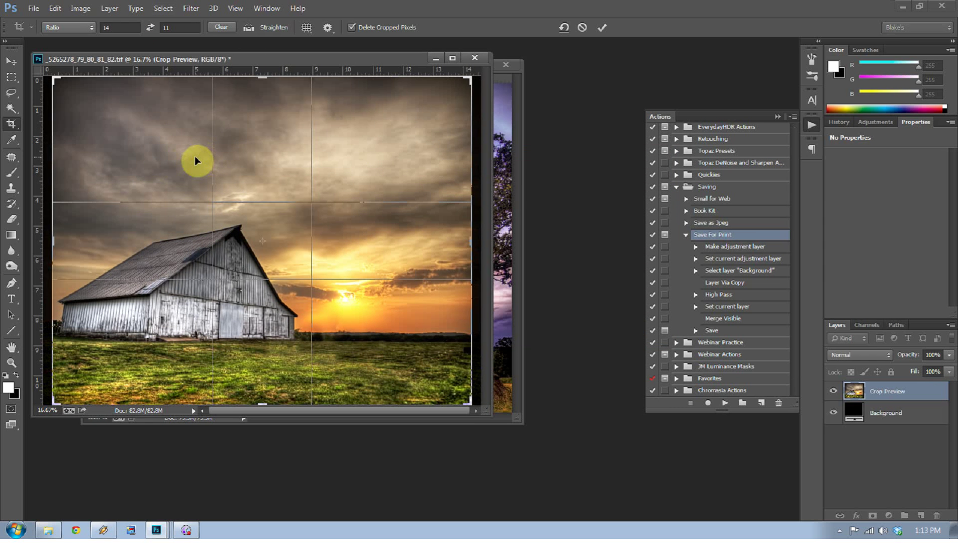
key(Return)
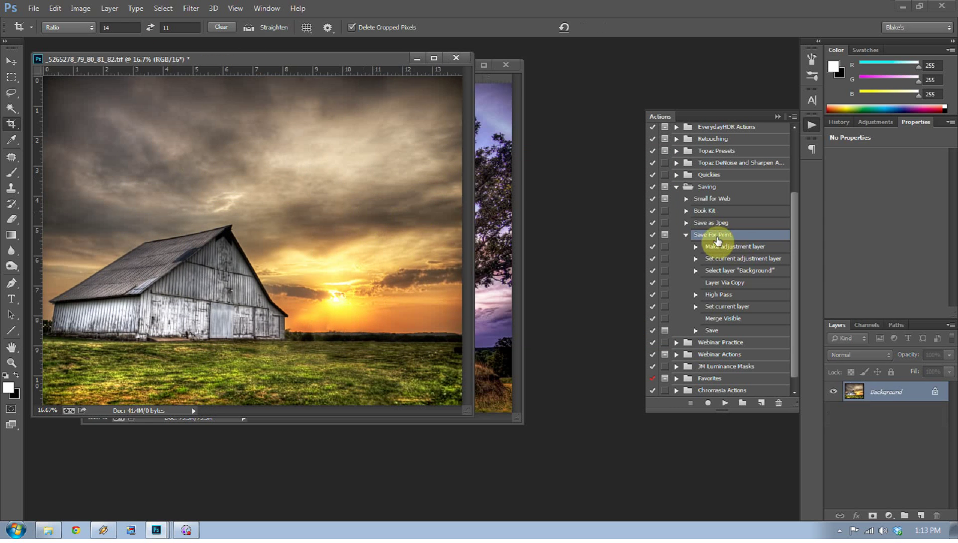
Play the Save For Print action on the barn photo, saving a JPEG under a new name in New folder at quality 12 (Maximum).
click(725, 403)
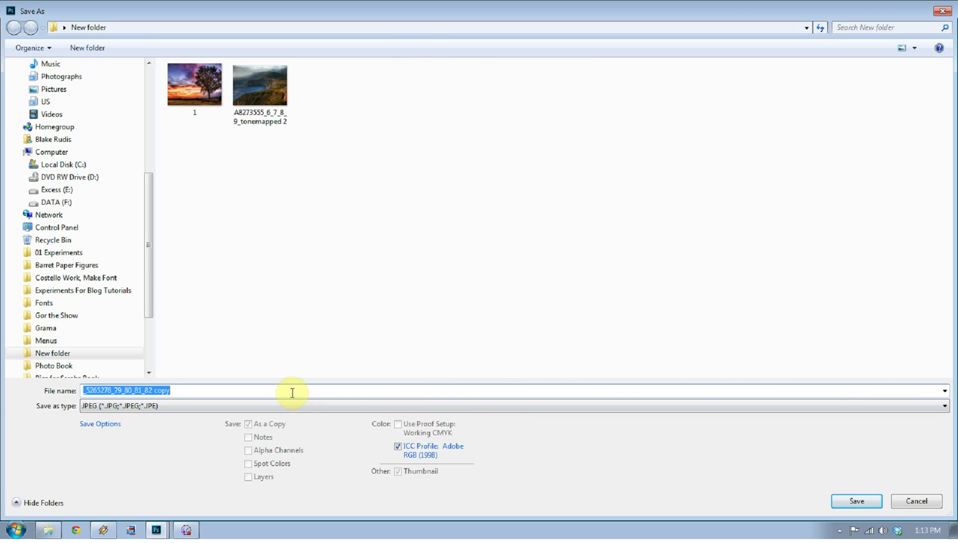
drag(290, 393, 2, 390)
key(BackSpace)
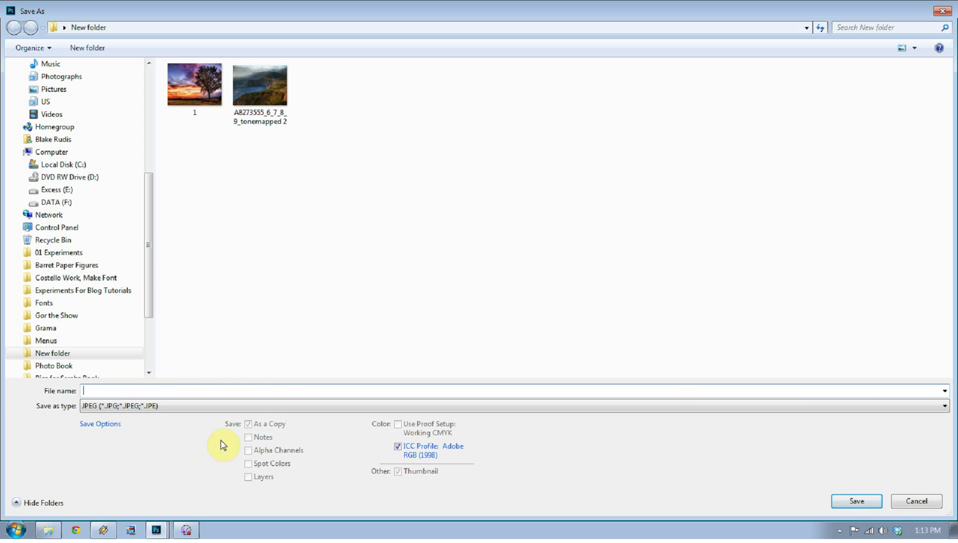
key(Return)
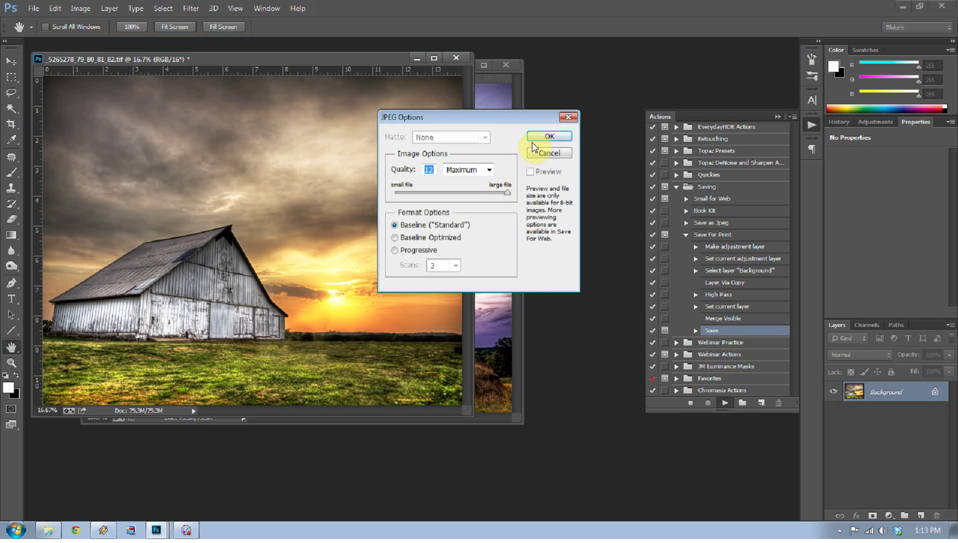
click(533, 143)
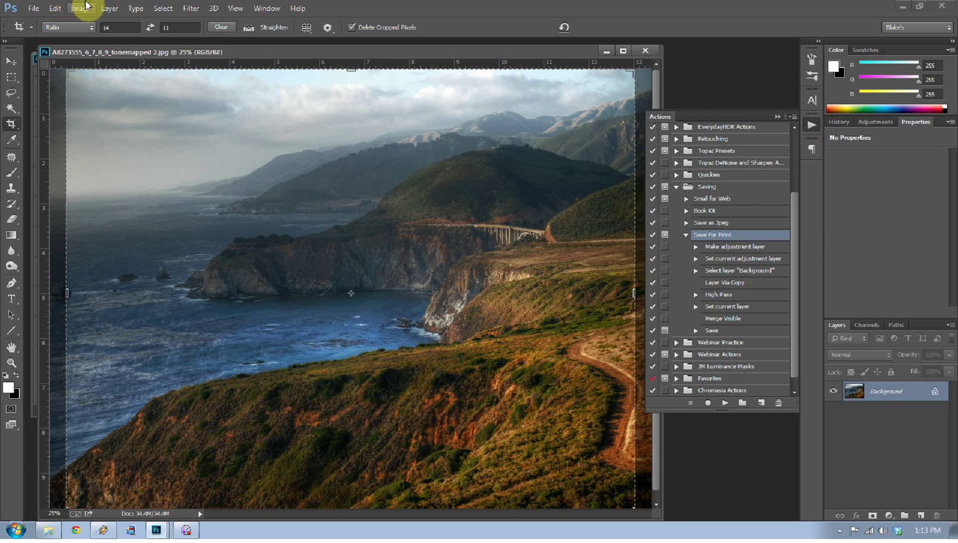
Resize the coastal photo A8273555_6_7_8_9_tonemapped 2.jpg to a height of 11 inches.
click(72, 12)
click(93, 93)
text(14)
key(Tab)
click(499, 238)
text(11)
key(Return)
Crop the coastal photo to the 14 by 11 ratio, repositioning the image slightly within the crop frame.
key(c)
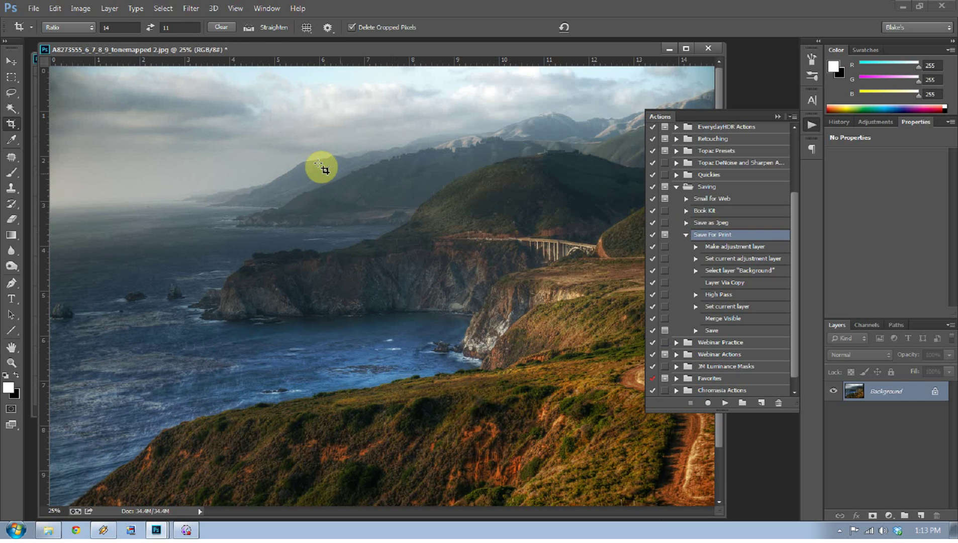
click(321, 167)
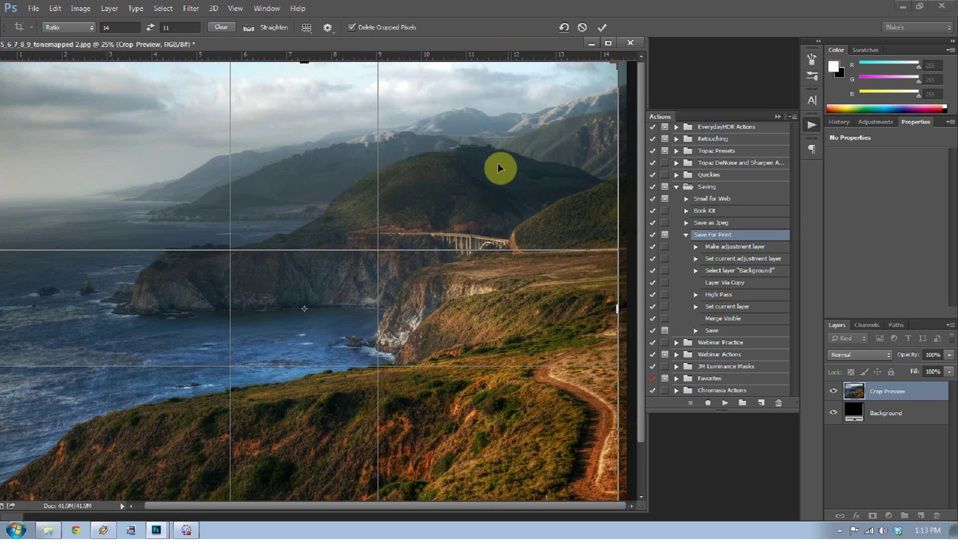
click(500, 164)
drag(500, 165, 498, 163)
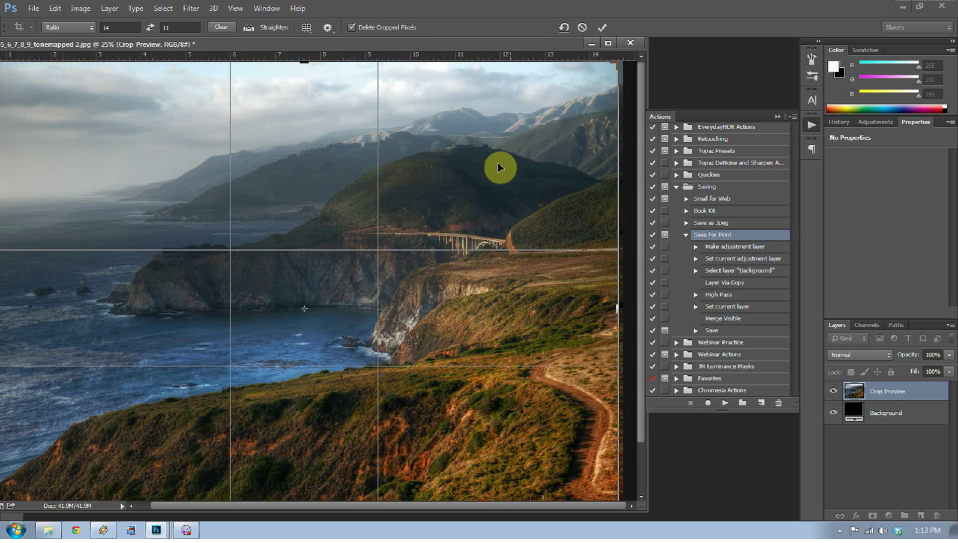
click(730, 385)
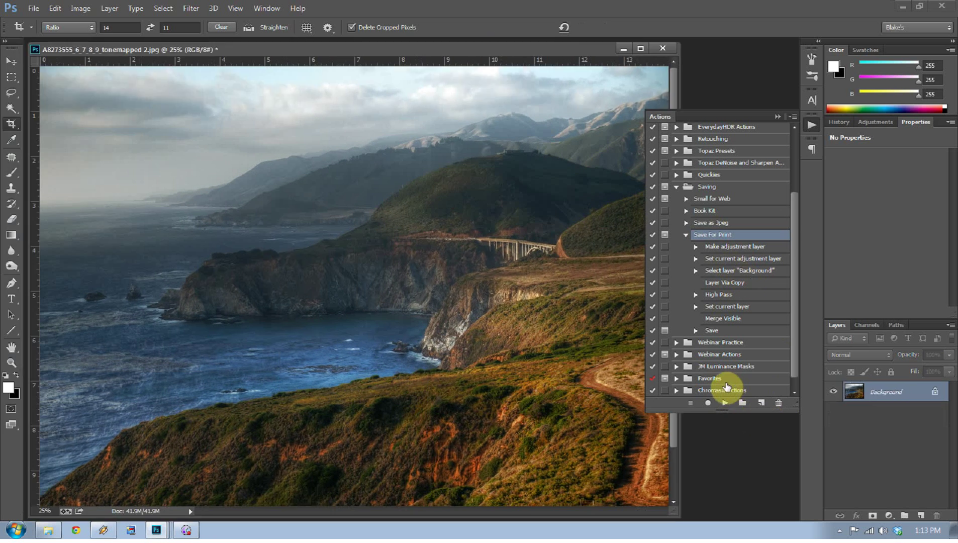
Play the Save For Print action on the coastal photo and save the JPEG at quality 12 (Maximum), Baseline ("Standard").
click(725, 403)
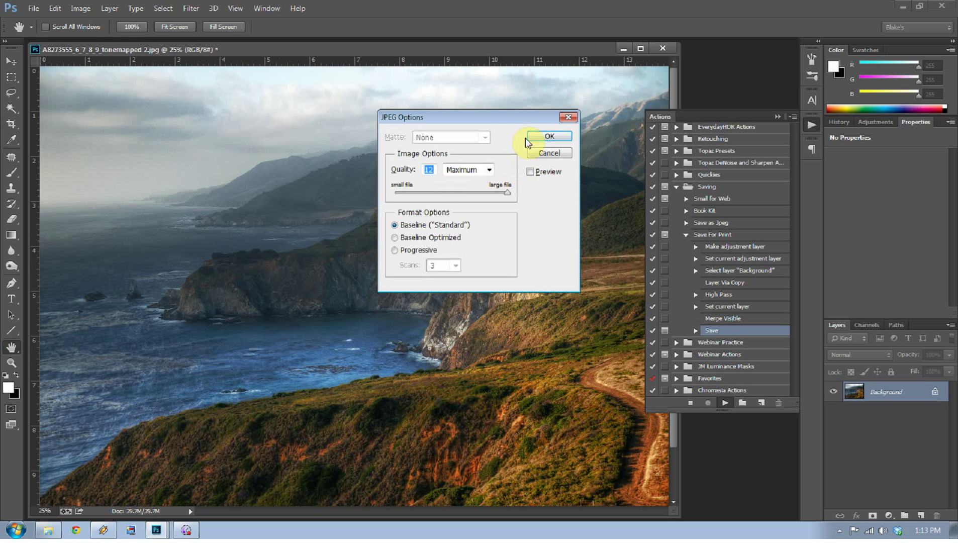
click(531, 137)
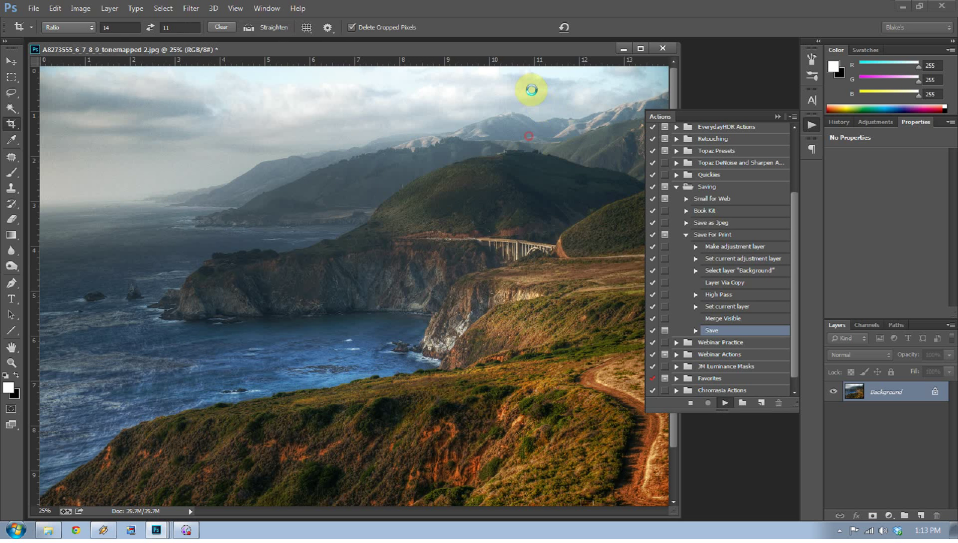
Close the coastal, barn and tree photos without saving their changes, and select the Save step of the Save For Print action.
click(669, 47)
click(270, 190)
click(460, 59)
click(281, 181)
click(506, 64)
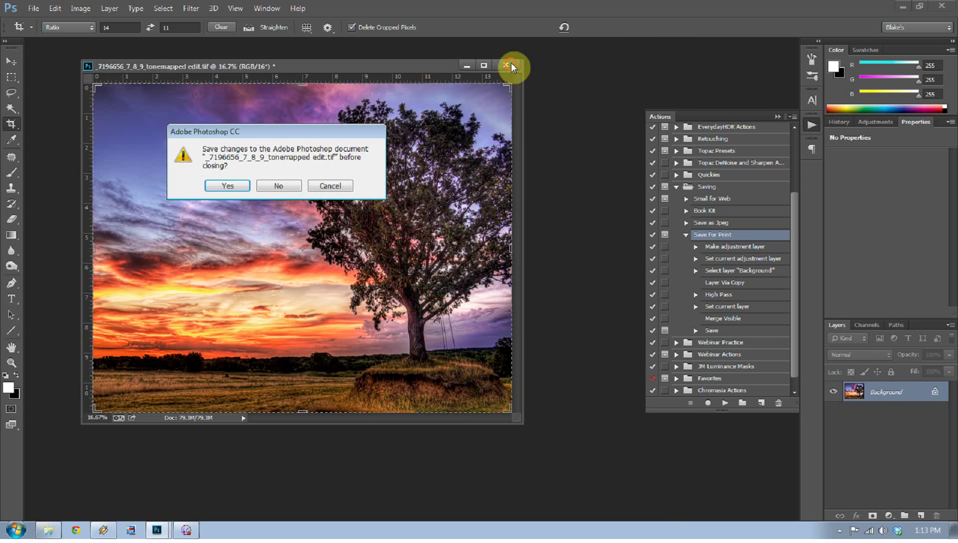
click(276, 186)
click(730, 331)
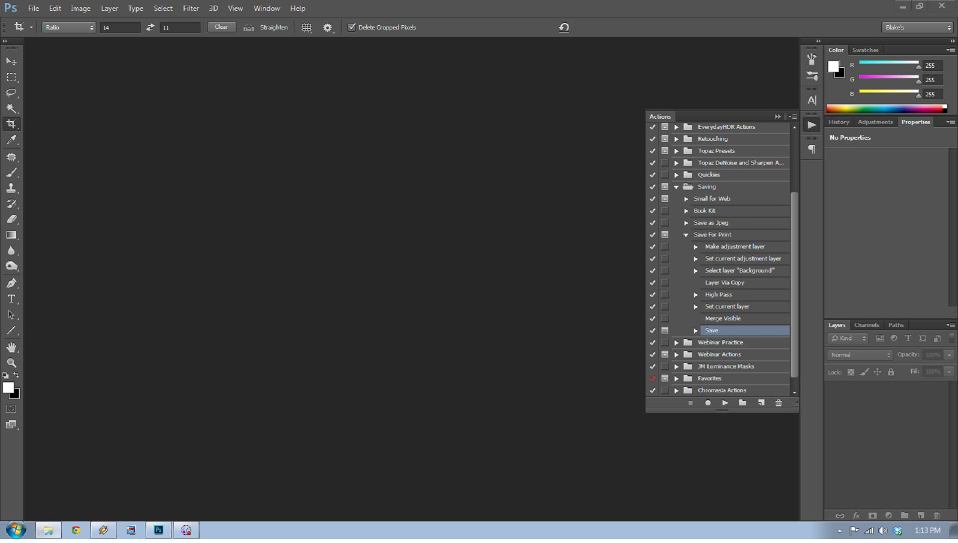
Open Autumn!.tif from New folder, passing it through Camera Raw with unchanged settings.
click(48, 530)
scroll(410, 310, down, 2)
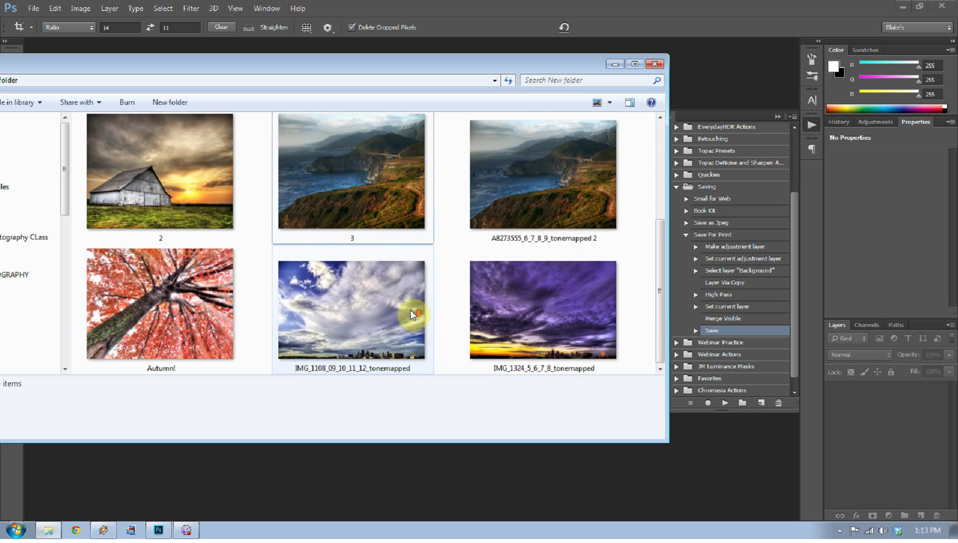
double_click(211, 306)
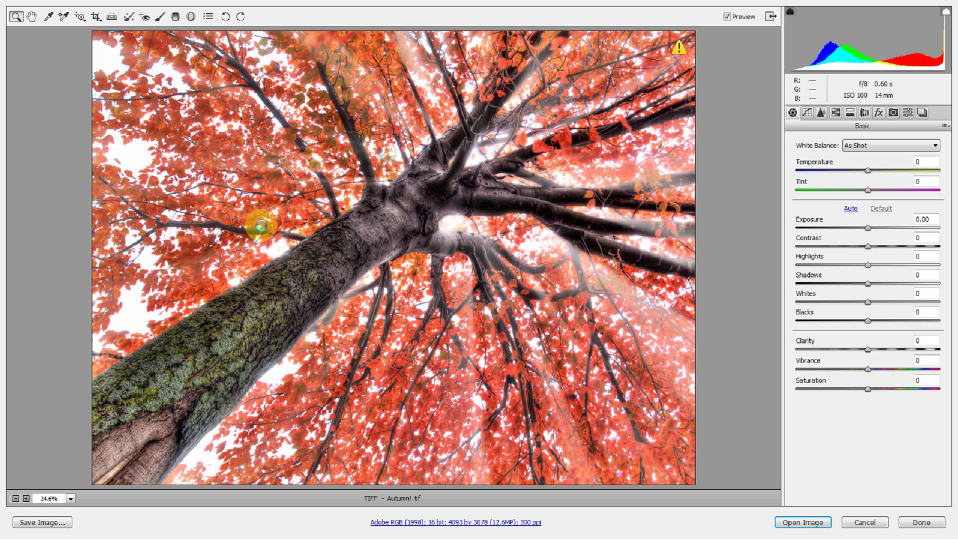
click(803, 523)
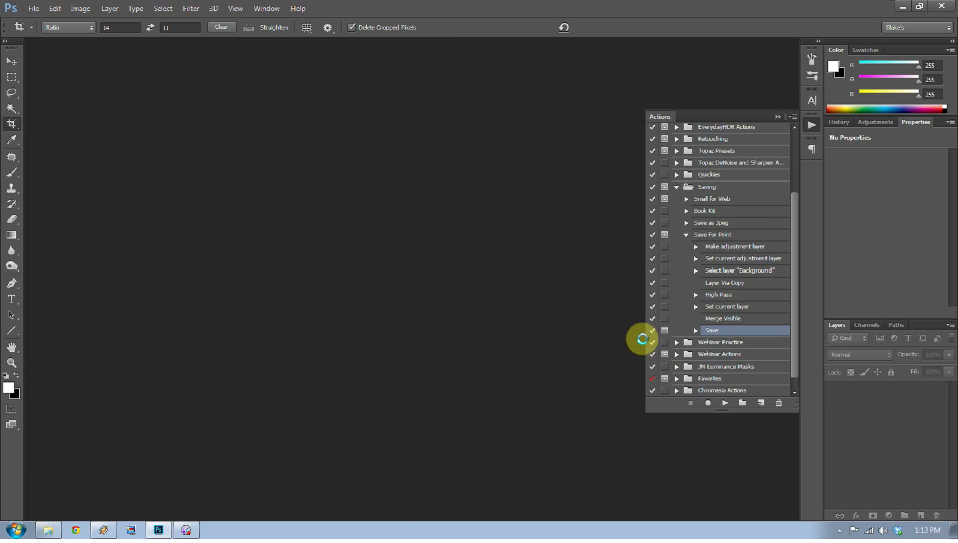
drag(319, 46, 373, 73)
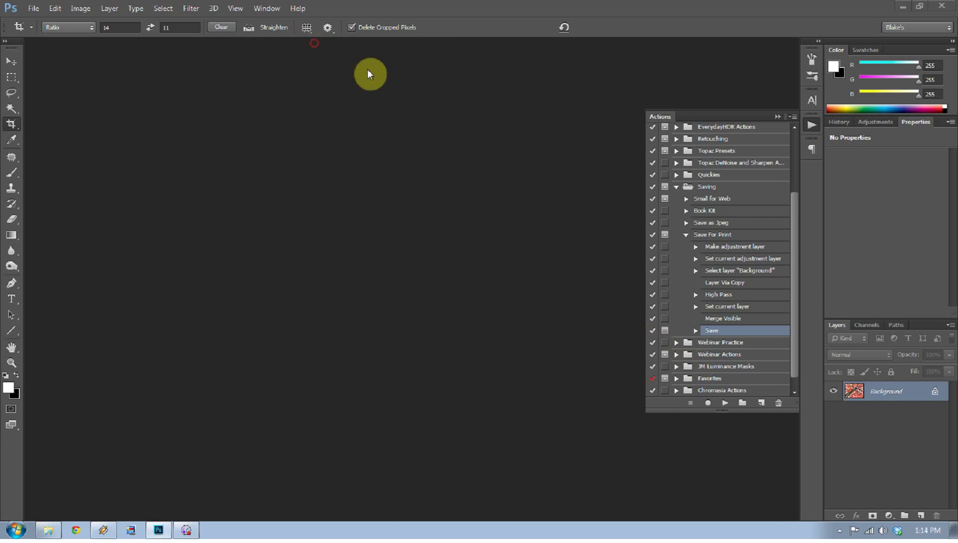
Resize the autumn tree photo to a height of 11 inches.
click(80, 8)
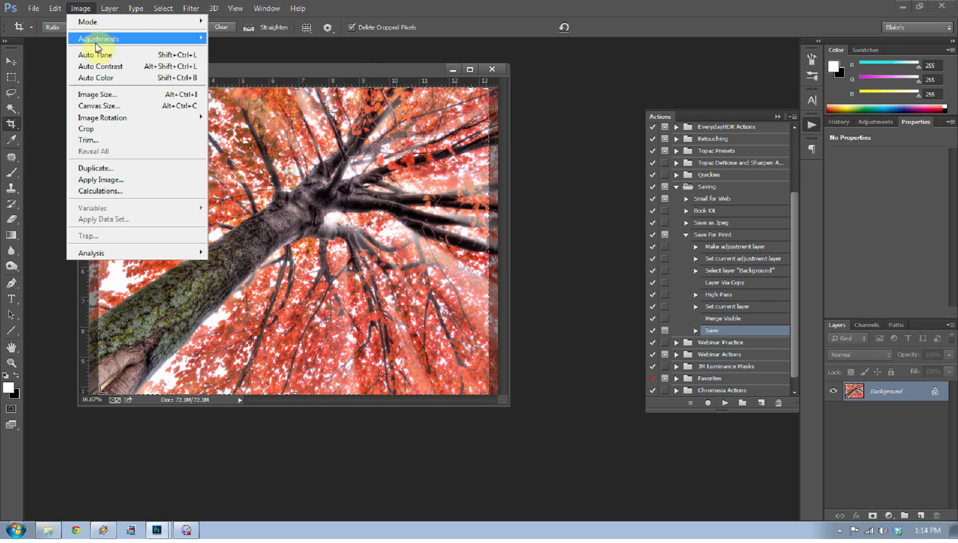
click(96, 94)
double_click(552, 248)
text(11)
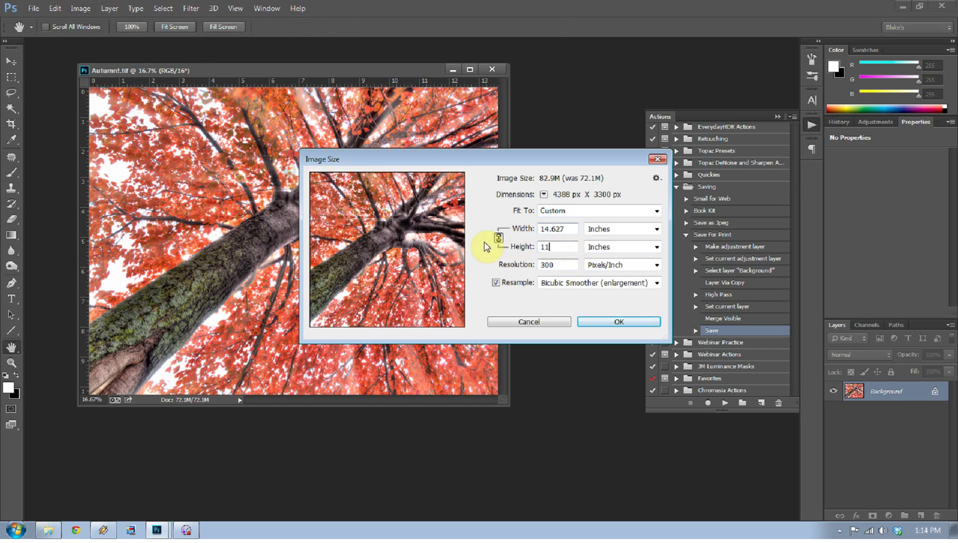
click(626, 323)
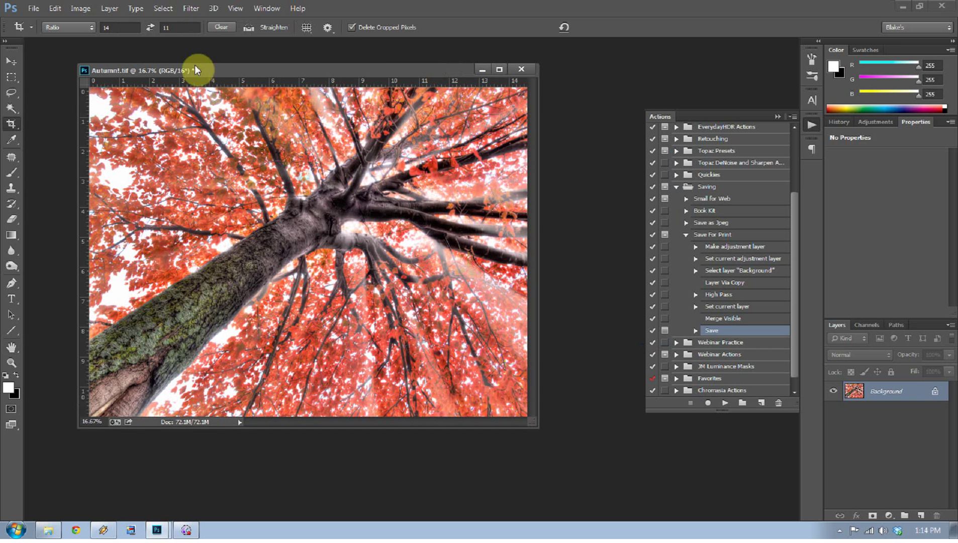
Crop the autumn tree photo to the 14 by 11 ratio, shifting the image slightly within the crop frame.
click(282, 160)
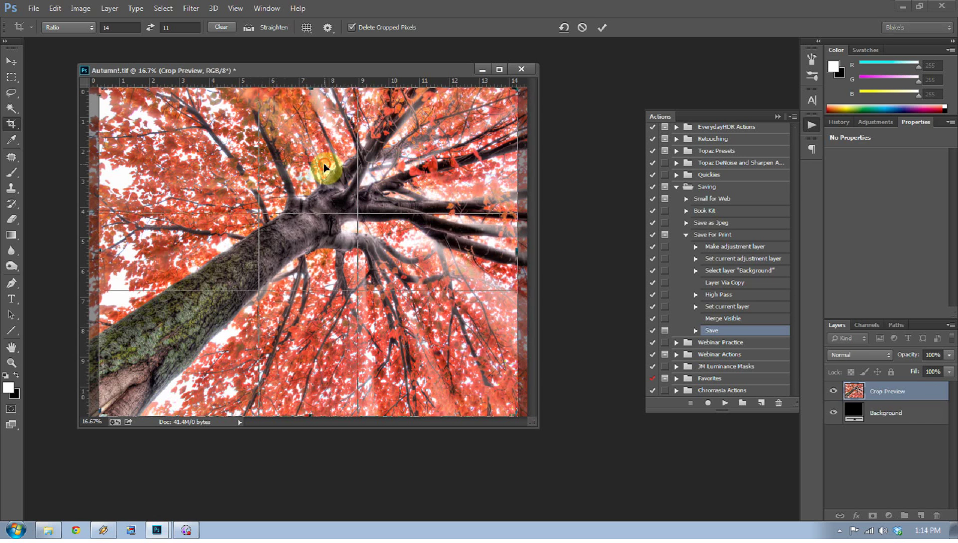
mouse_move(319, 165)
mouse_down()
mouse_move(385, 193)
mouse_move(303, 174)
mouse_up()
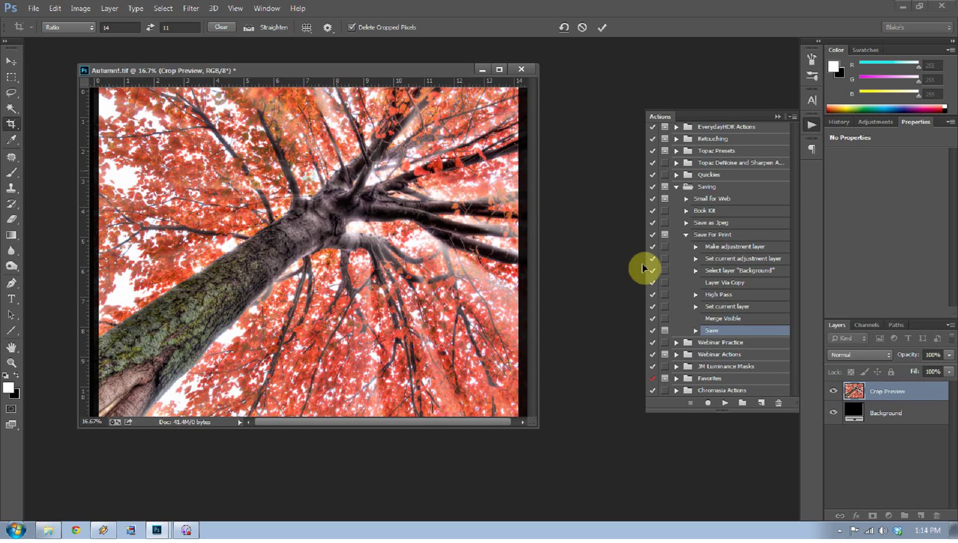
key(Return)
Play the Save For Print action on the autumn tree photo and save the JPEG as 4 in New folder.
click(703, 234)
click(725, 403)
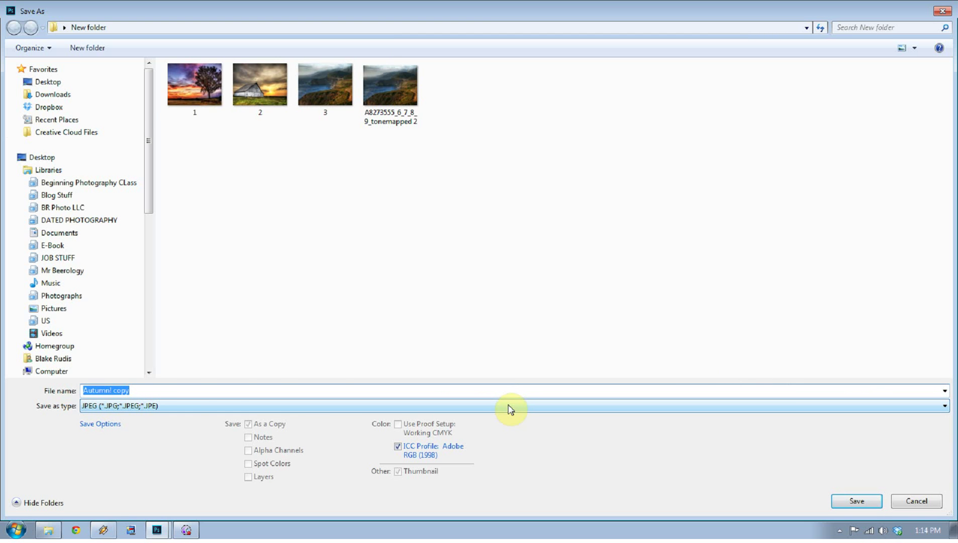
key(Return)
click(561, 132)
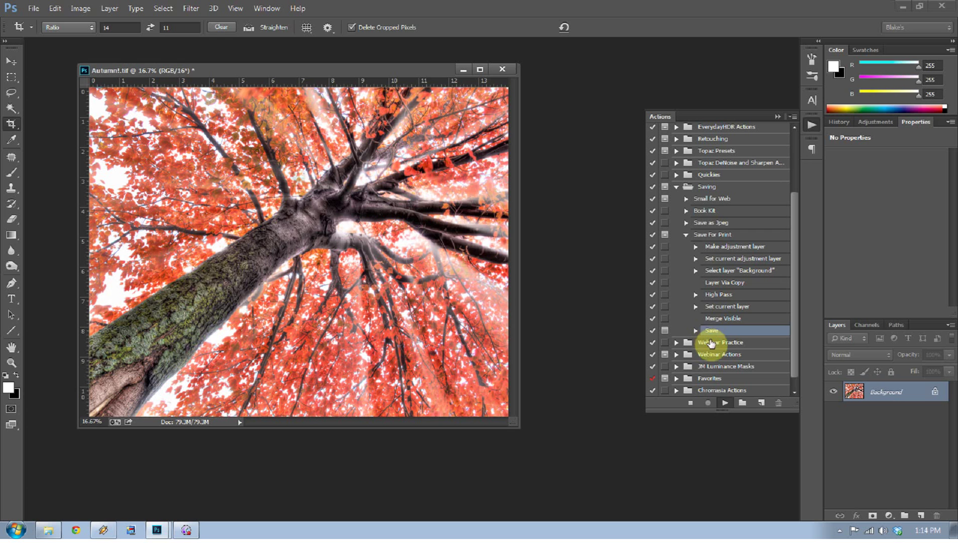
Record closing the autumn tree photo without saving as a new step after Save in the Save For Print action.
click(708, 403)
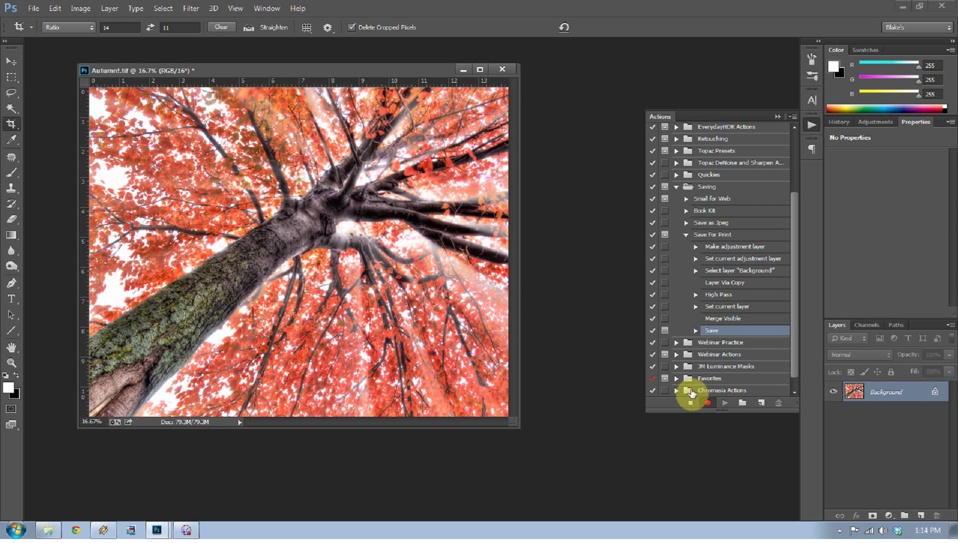
click(499, 70)
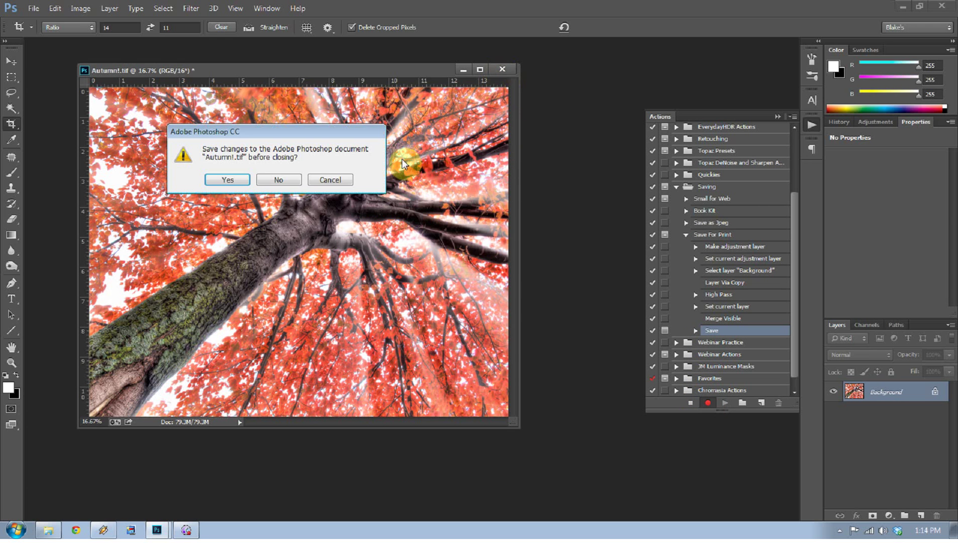
click(274, 180)
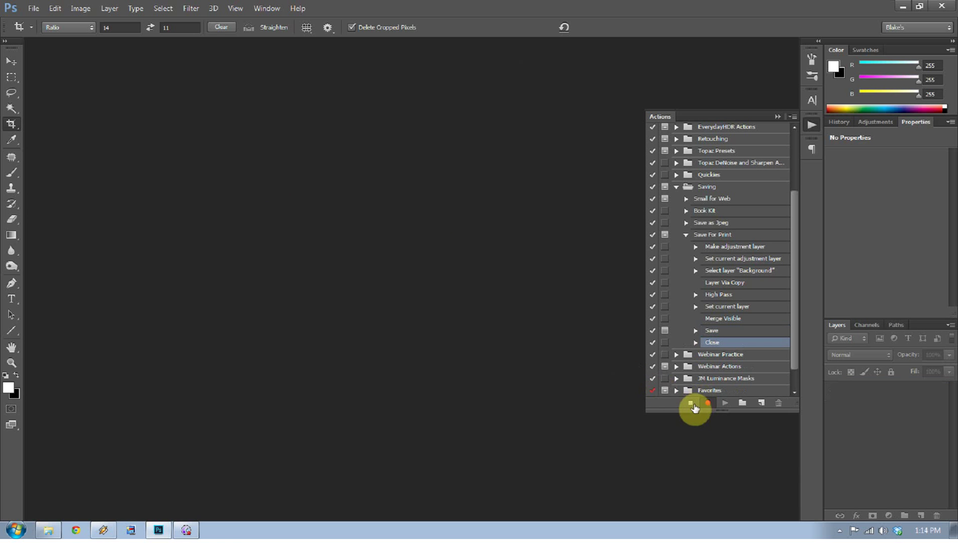
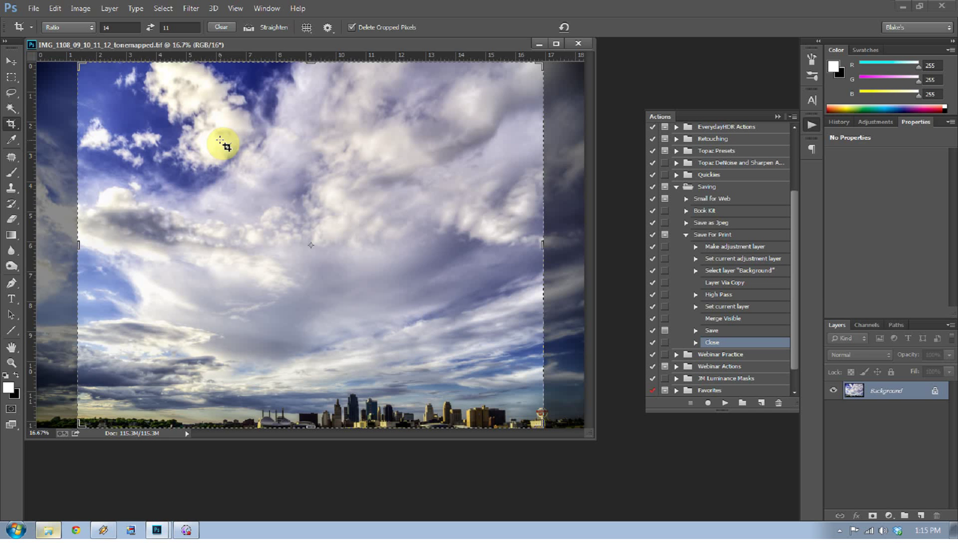
Crop the cloudy skyline photo IMG_1108_09_10_11_12_tonemapped.tif to an 18 by 12 ratio.
click(176, 31)
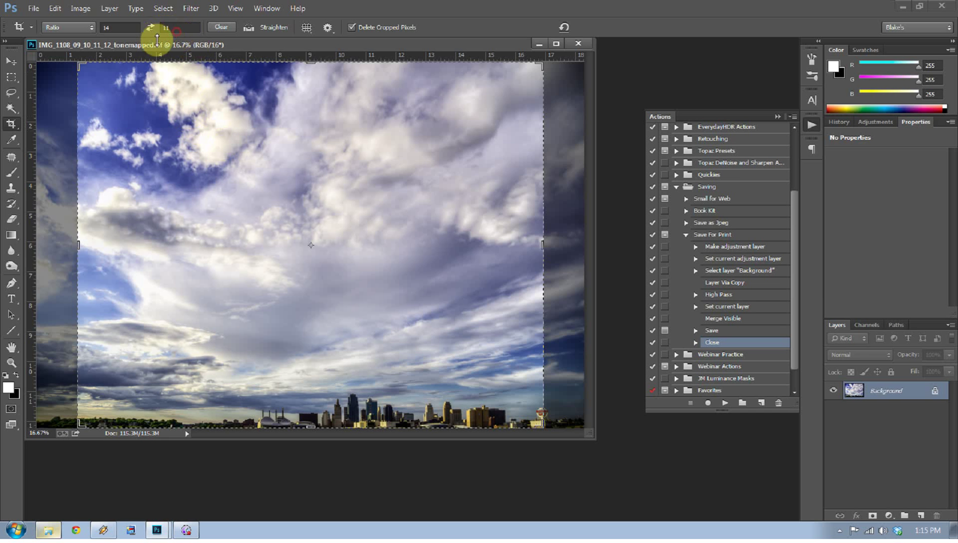
click(188, 28)
text(1)
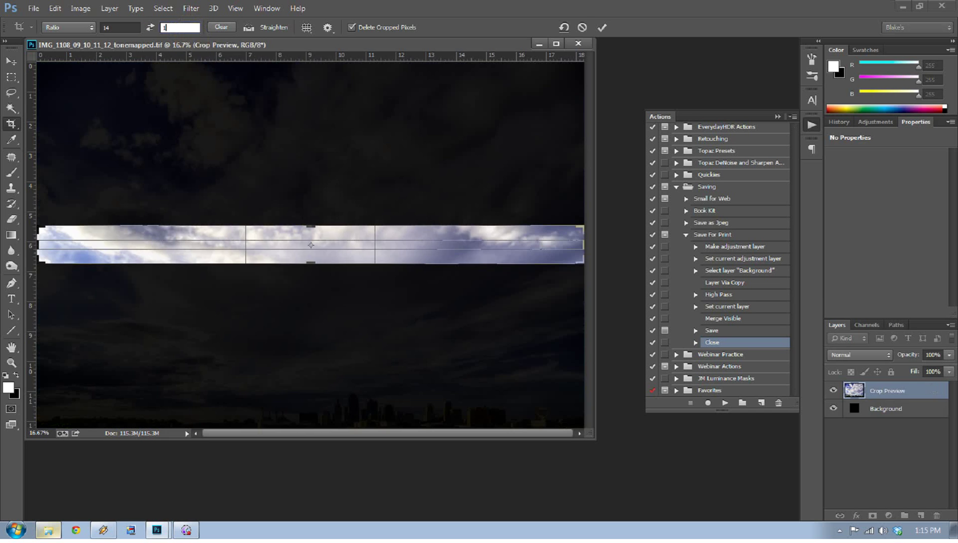
text(2)
click(125, 27)
text(1)
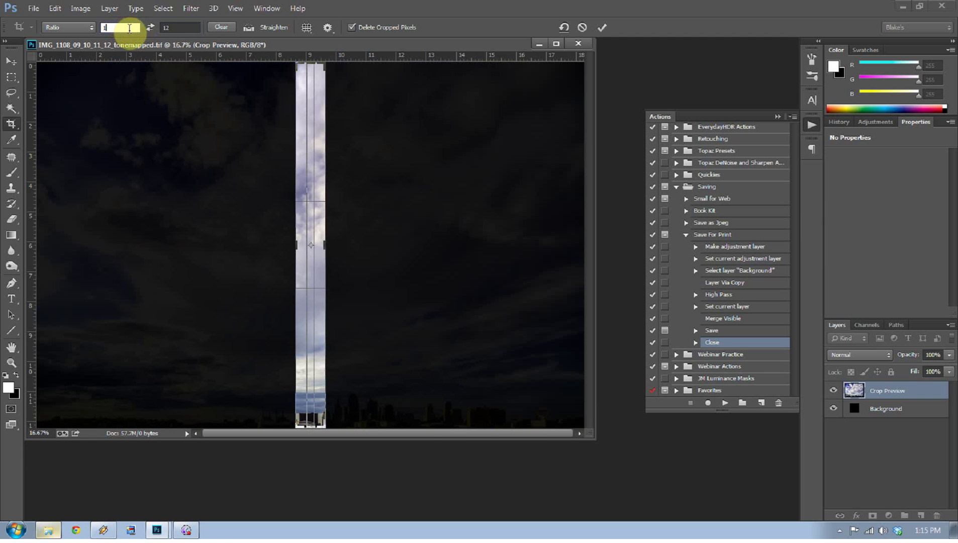
text(8)
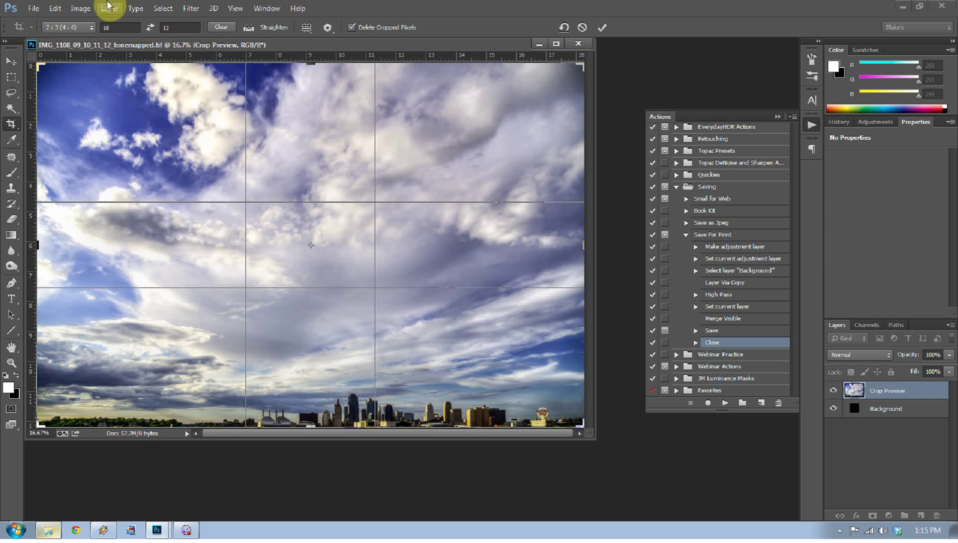
click(80, 9)
click(327, 236)
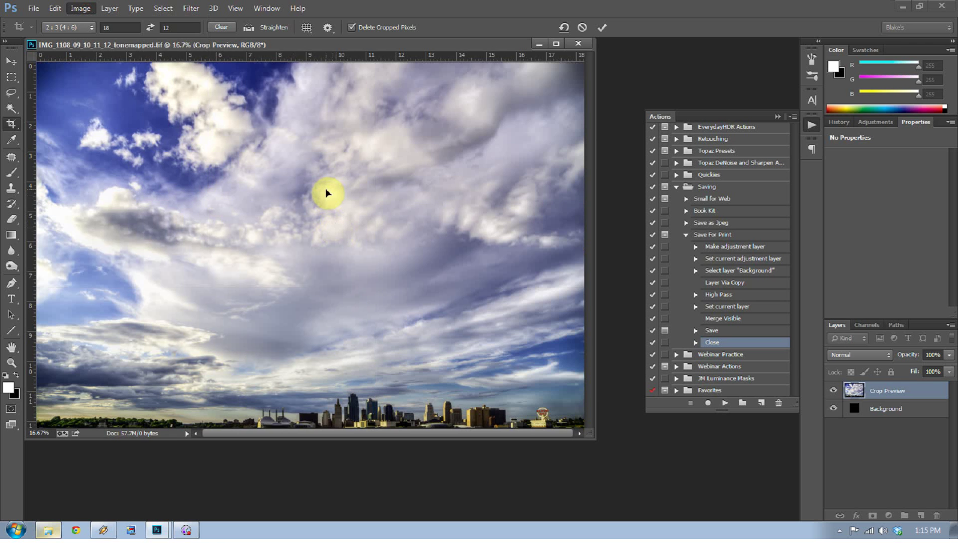
key(Return)
Check the cropped skyline photo's width and height in Image Size and accept them unchanged.
click(80, 9)
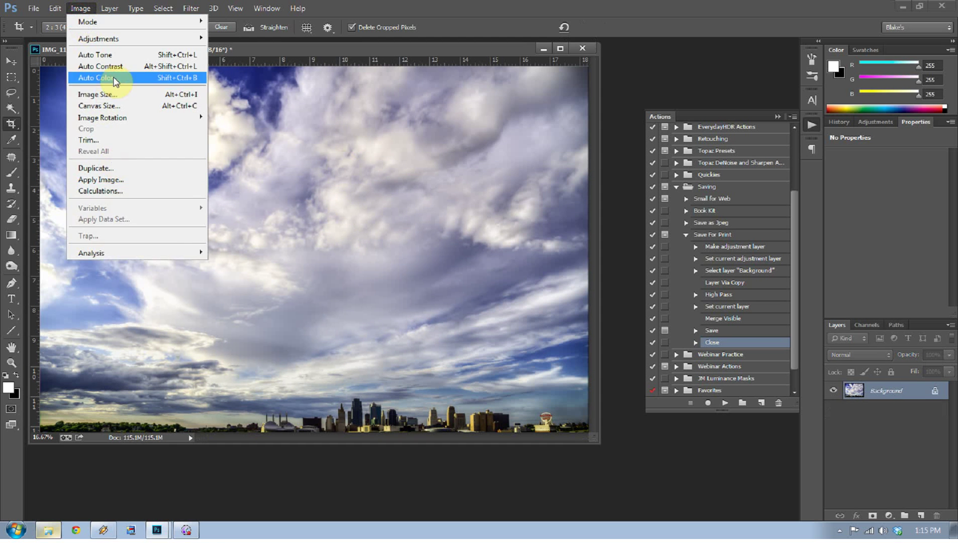
click(106, 93)
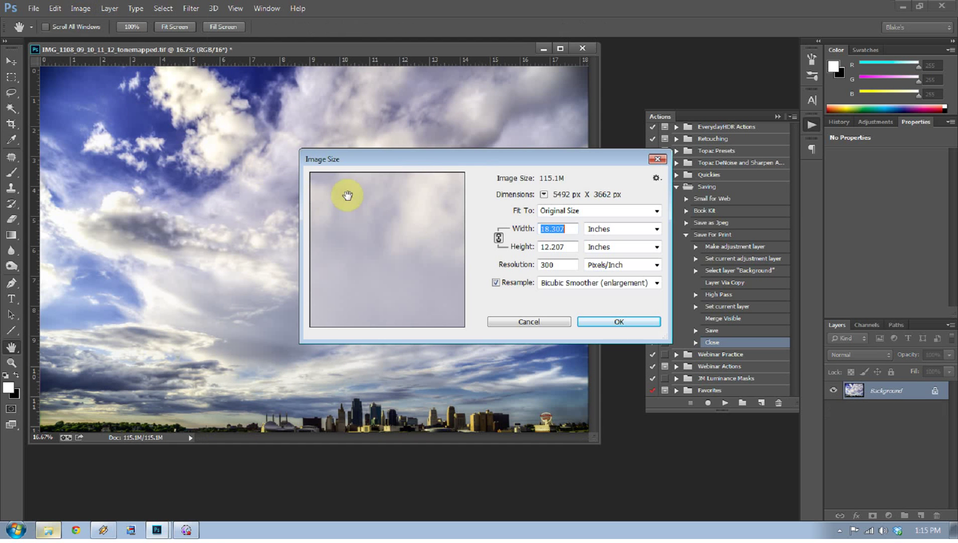
click(596, 323)
key(c)
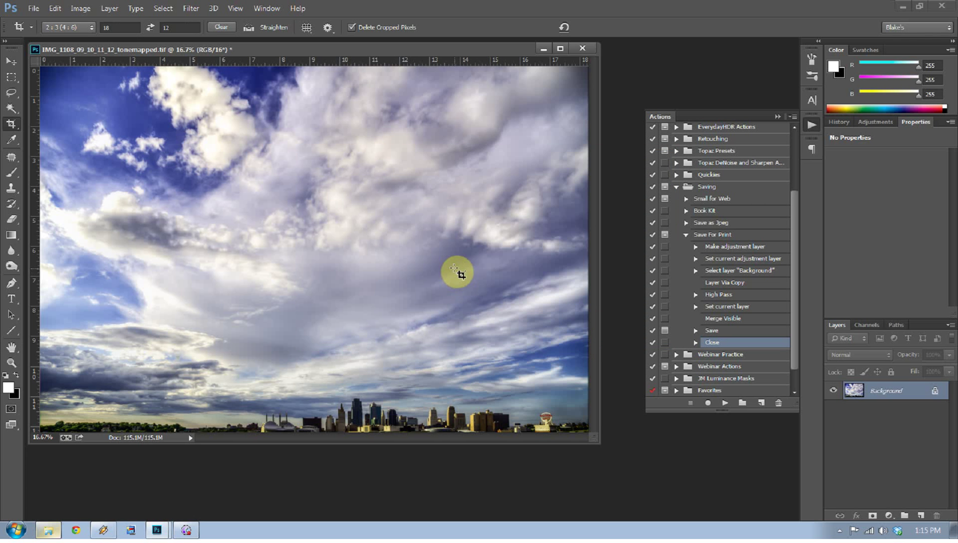
Play the Save For Print action on the cloudy skyline photo and save the JPEG as 5 in New folder.
click(730, 236)
click(725, 403)
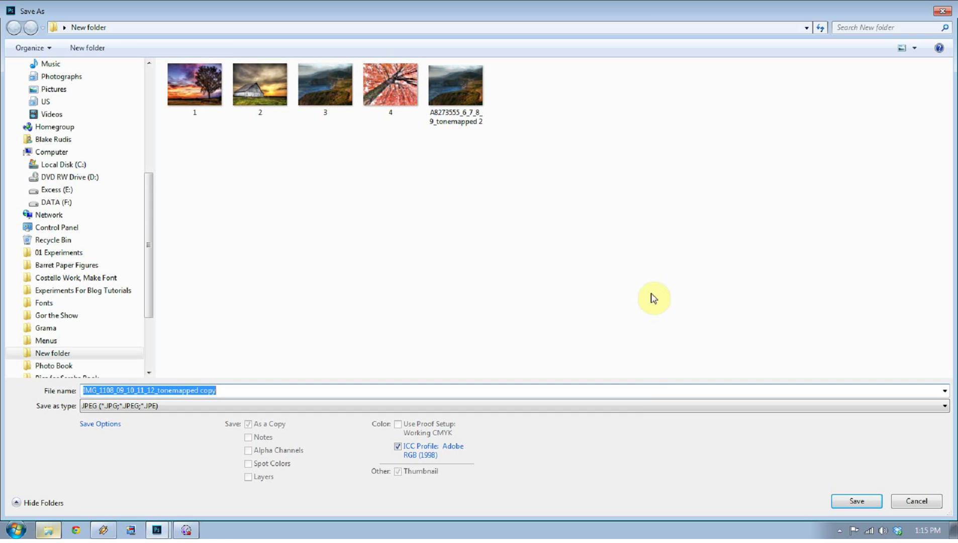
text(5)
key(Return)
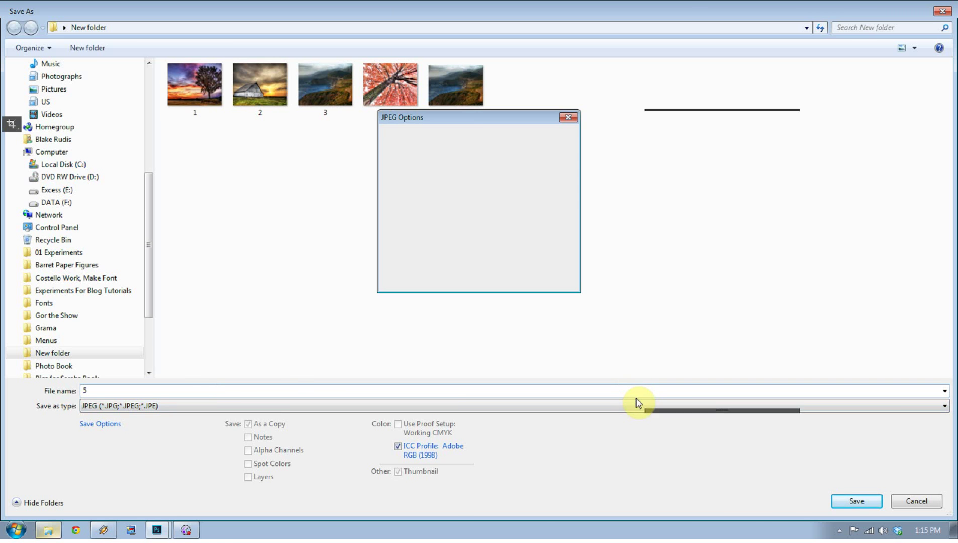
click(549, 139)
key(c)
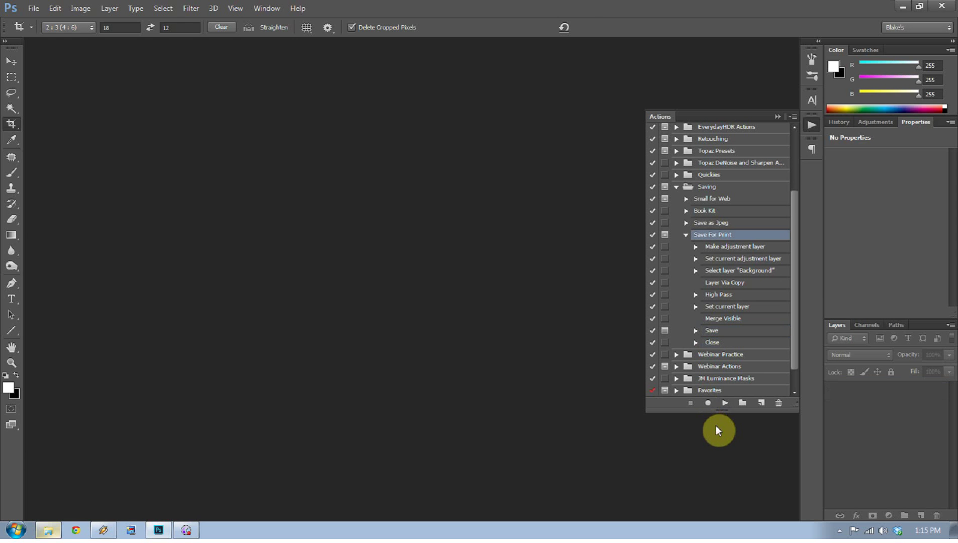
Open IMG_1324_5_6_7_8_tonemapped.tif from New folder, passing it through Camera Raw with unchanged settings.
click(49, 530)
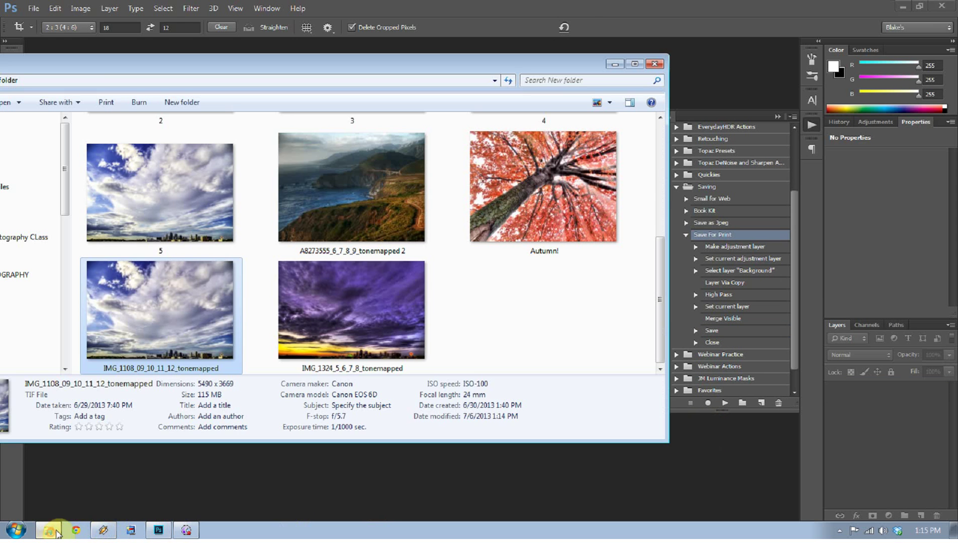
double_click(329, 349)
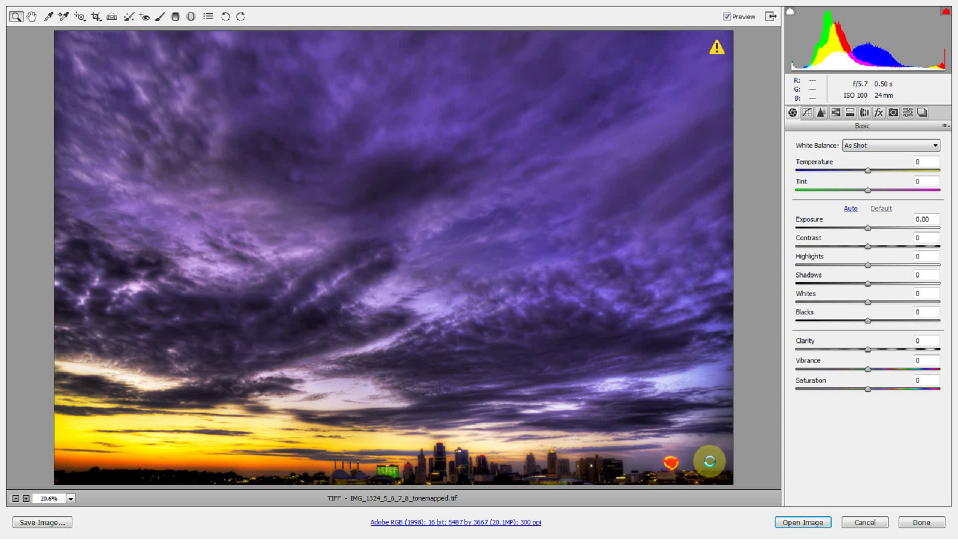
click(803, 523)
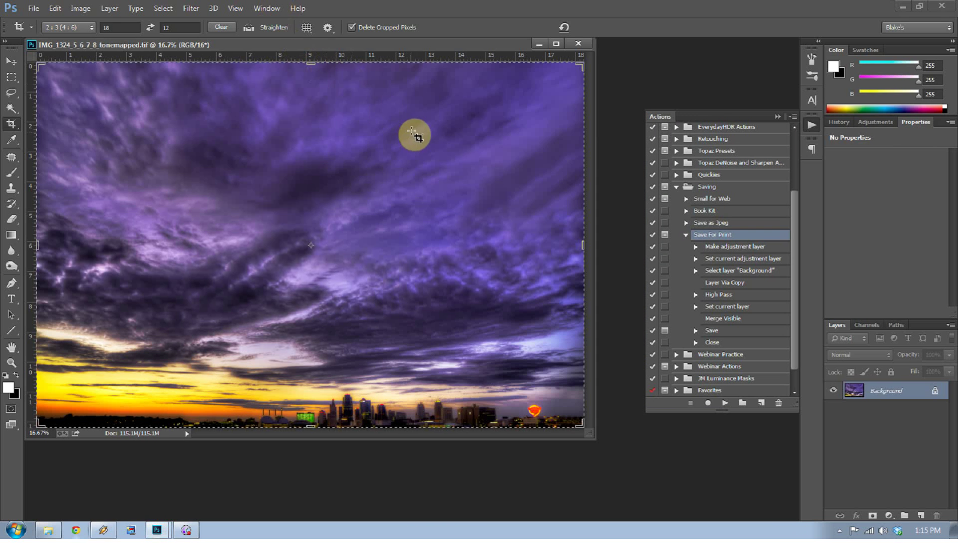
Resize the purple sunset skyline photo to a width of 18 inches, keeping its proportions, and return to the Crop tool.
click(110, 8)
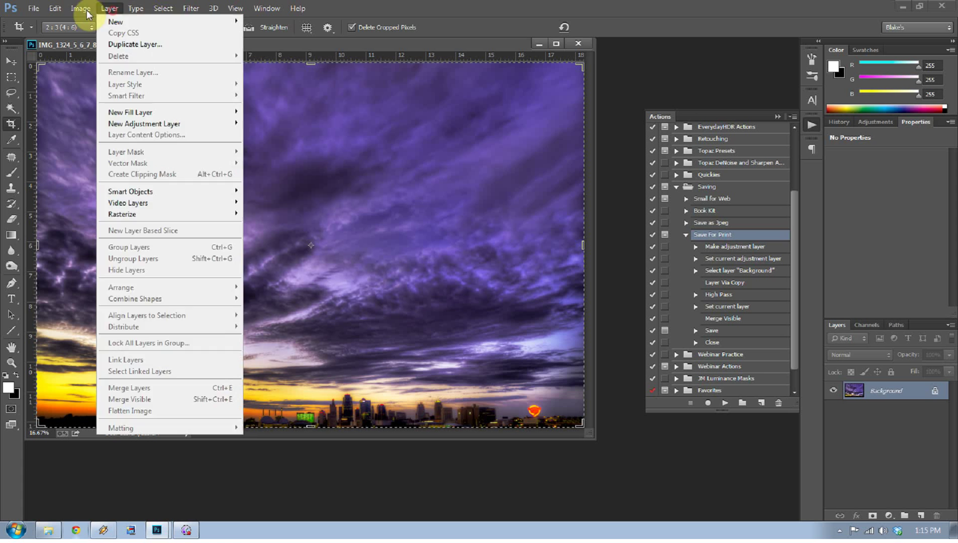
mouse_move(80, 8)
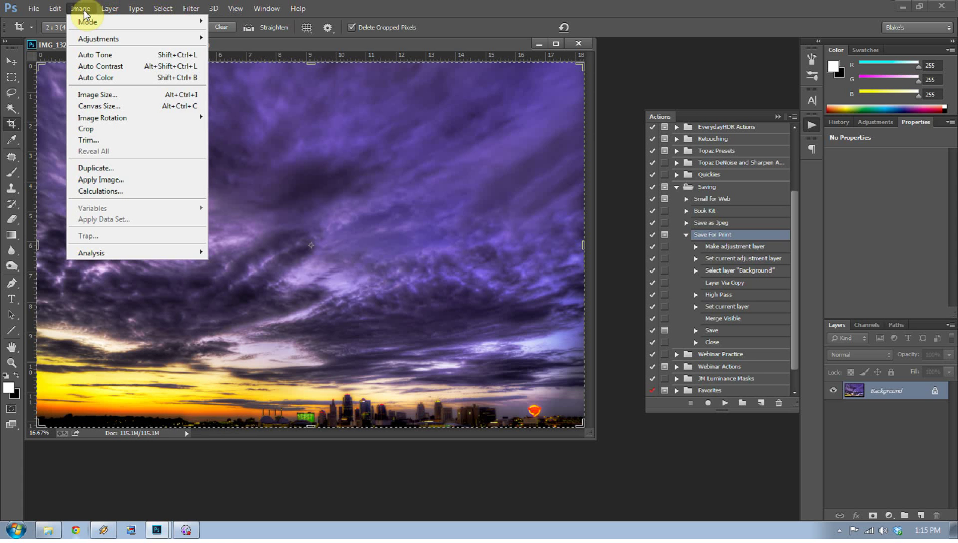
click(97, 95)
key(Tab)
text(12)
double_click(561, 229)
text(18)
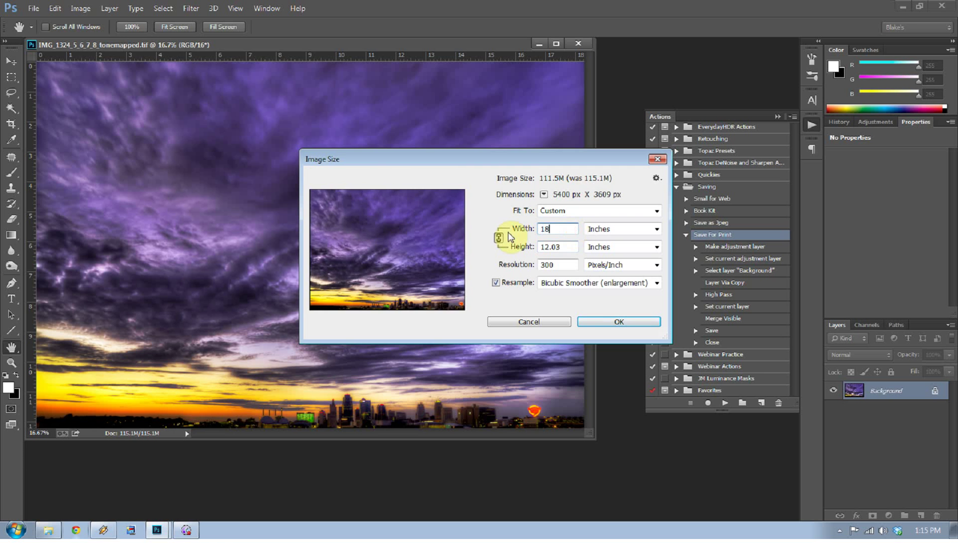
key(Return)
key(c)
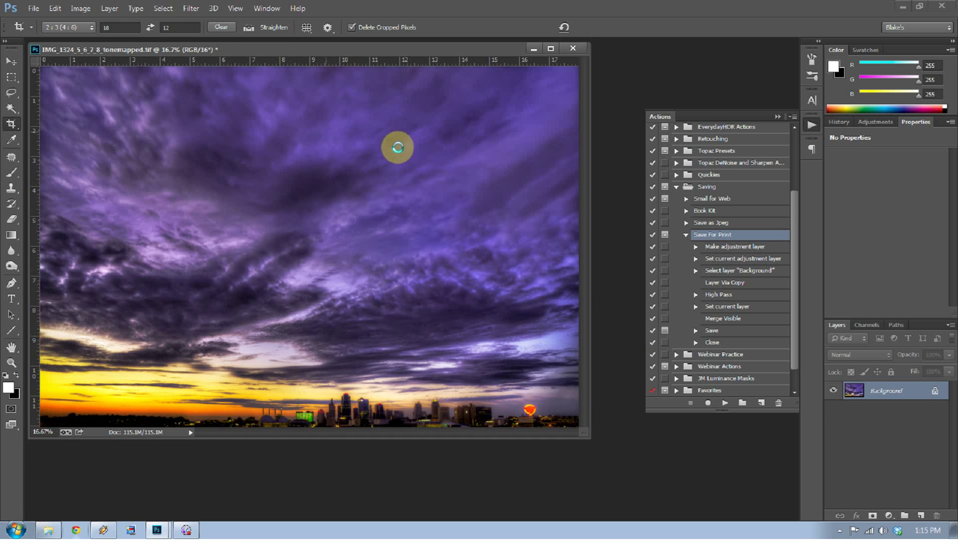
Crop the purple sunset skyline photo to 18 by 12 and save it as maximum-quality JPEG 6 in New folder with the Save For Print action.
click(312, 145)
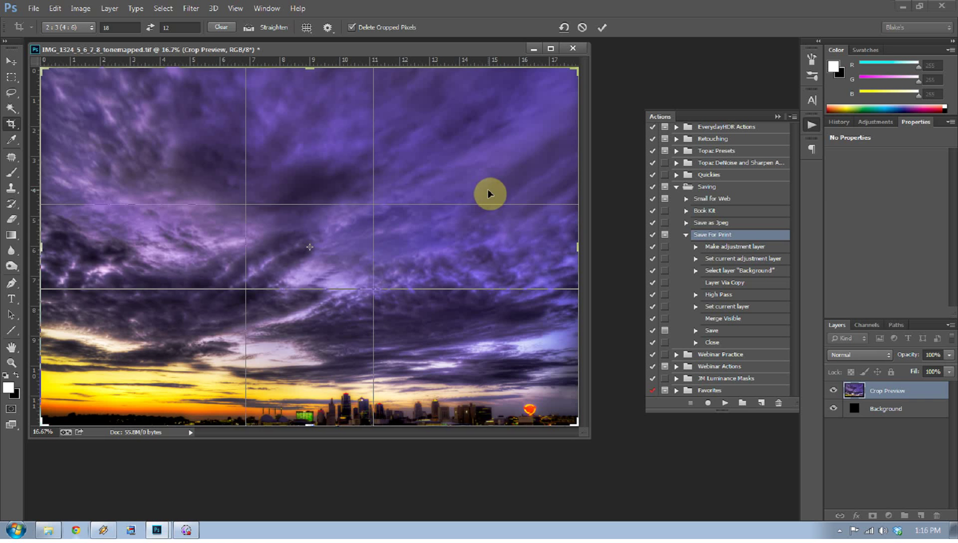
key(Return)
click(725, 403)
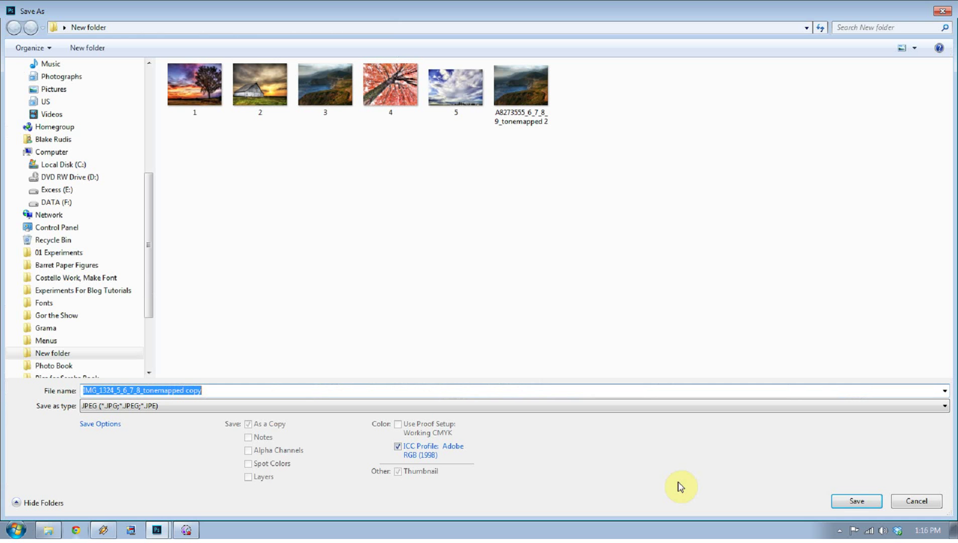
text(6)
key(Return)
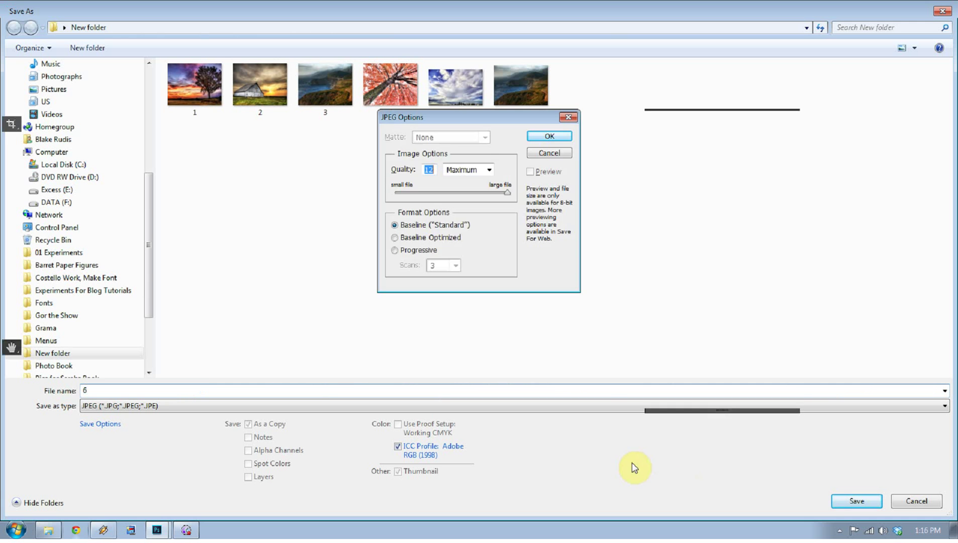
click(549, 136)
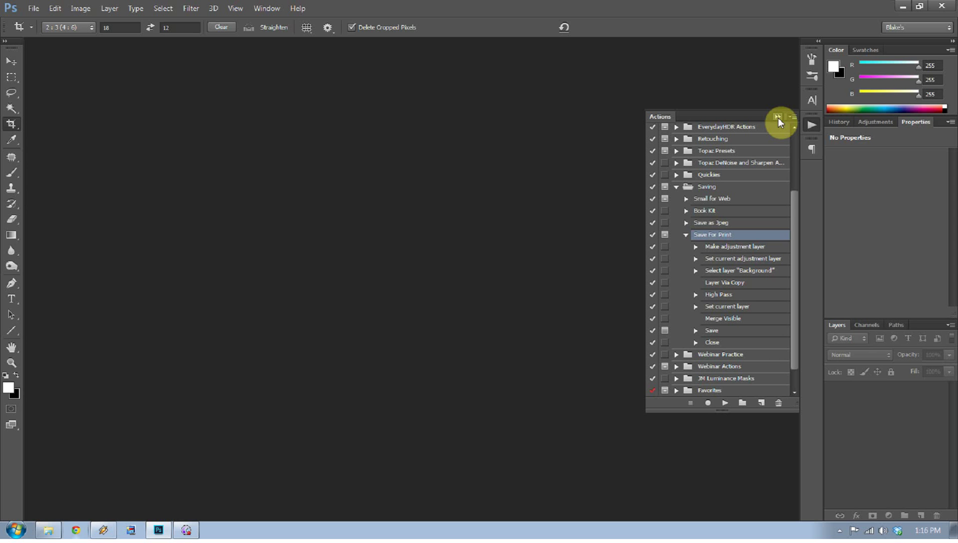
click(186, 529)
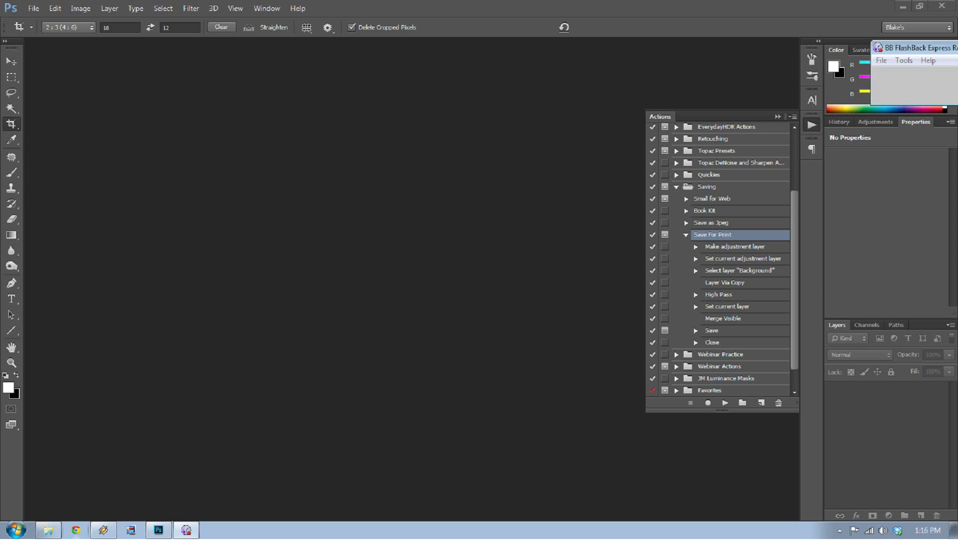
drag(581, 118, 557, 139)
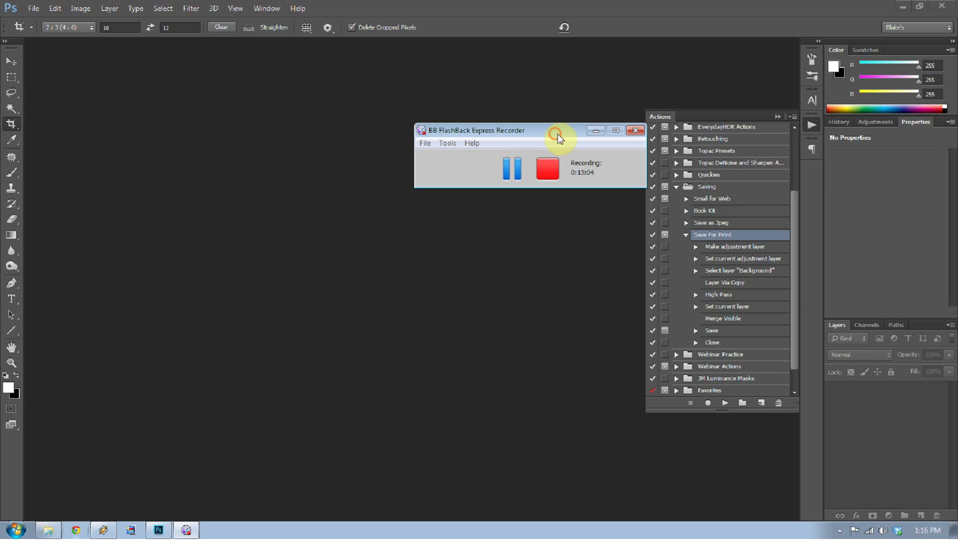
click(596, 131)
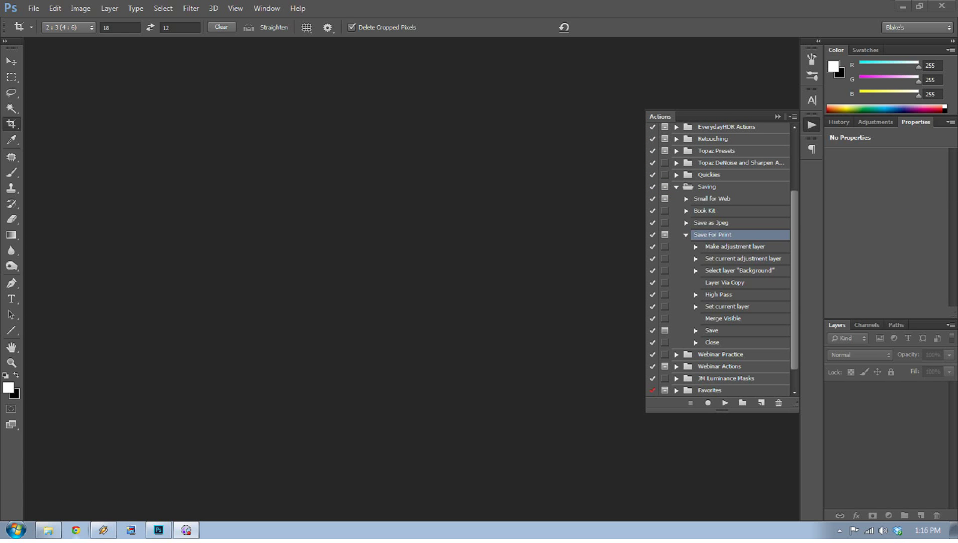